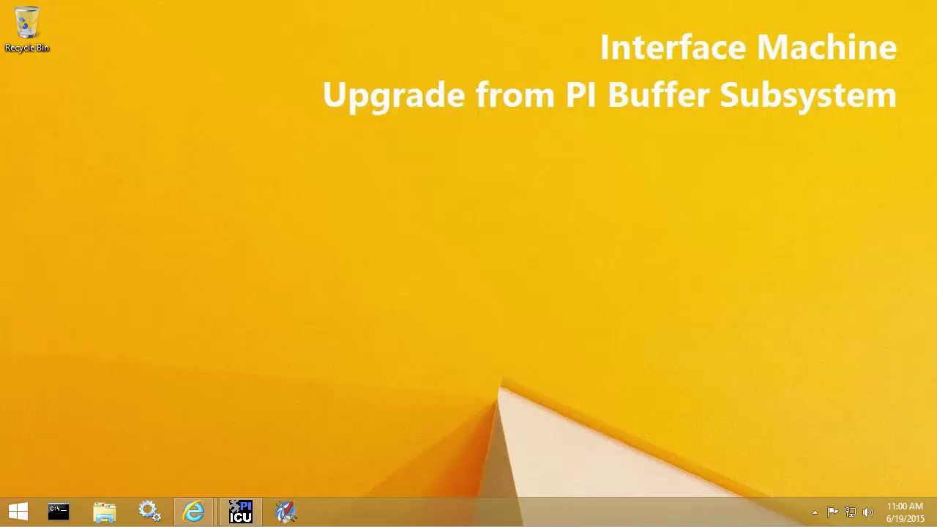
Step: Bring up the PI Buffer Subsystem requirements page and highlight the supported Windows versions
mouse_move(194, 512)
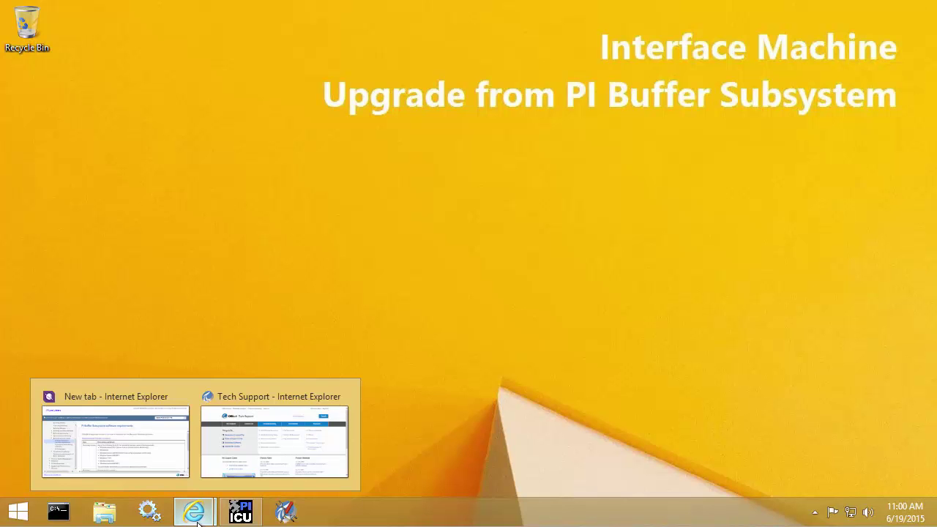
left_click(120, 458)
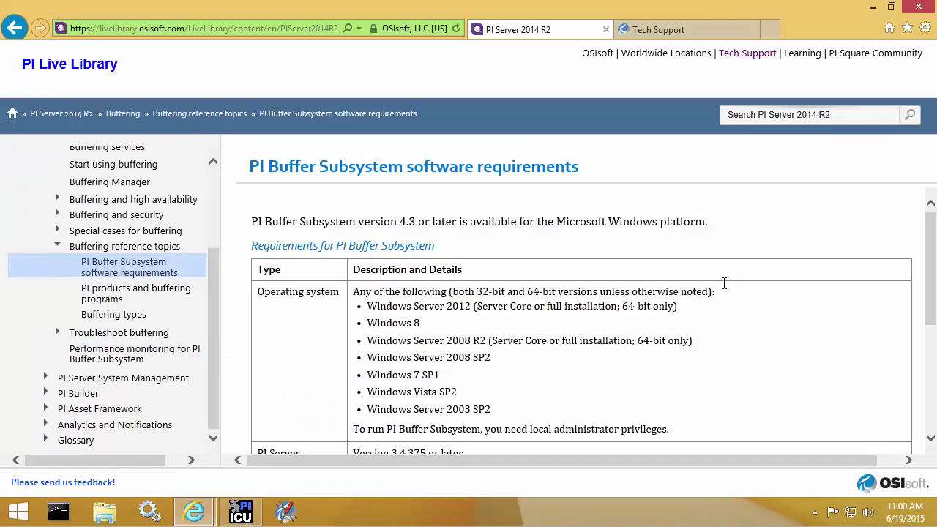
scroll(930, 231, "down", 1)
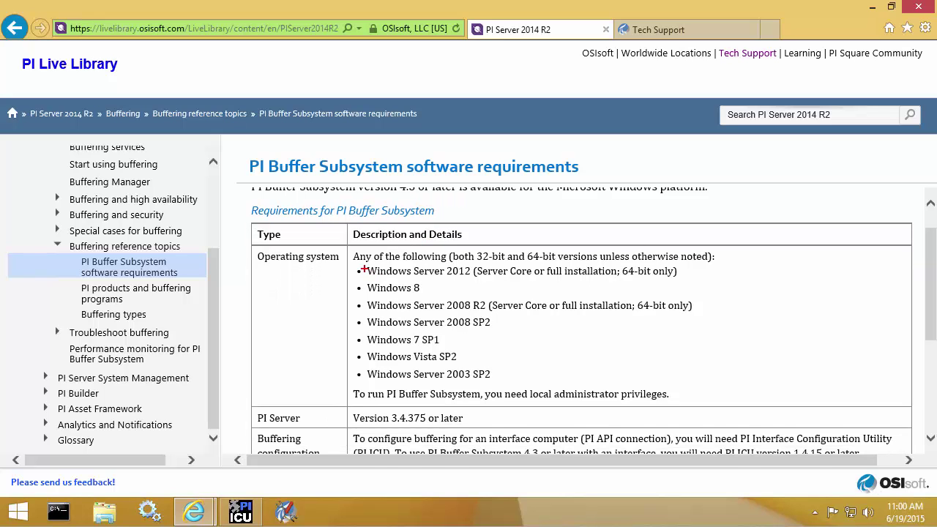
mouse_move(353, 262)
left_mouse_down()
mouse_move(679, 341)
mouse_move(680, 366)
mouse_move(708, 385)
left_mouse_up()
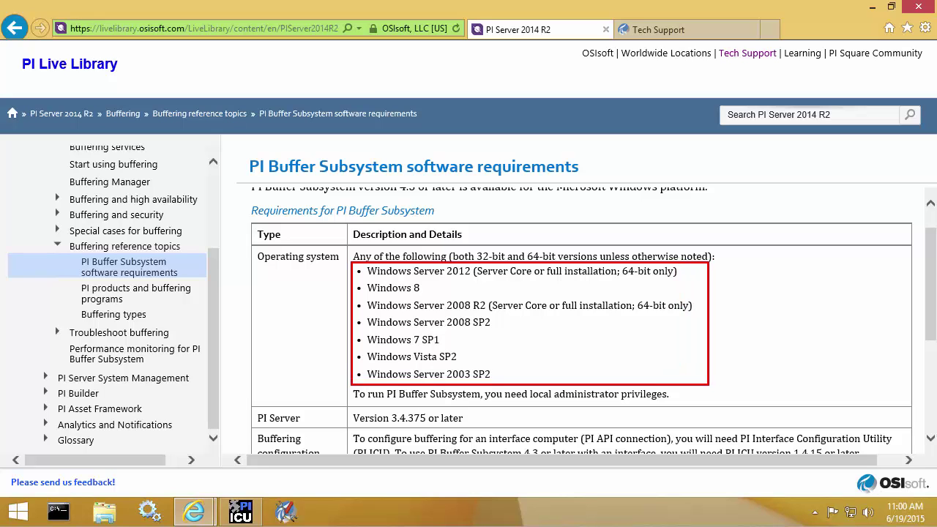
key("Escape")
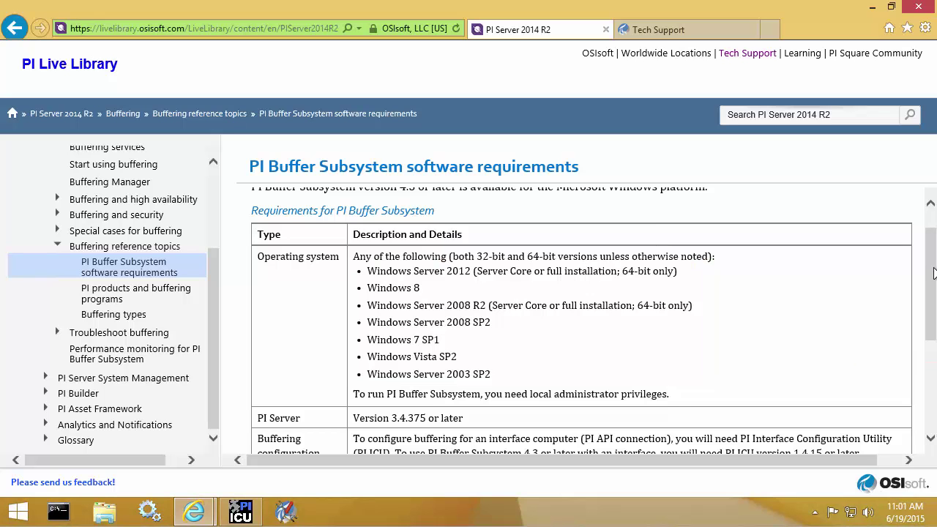
Step: Highlight the required PI Server version 3.4.375
scroll(933, 273, "down", 2)
key("ctrl+2")
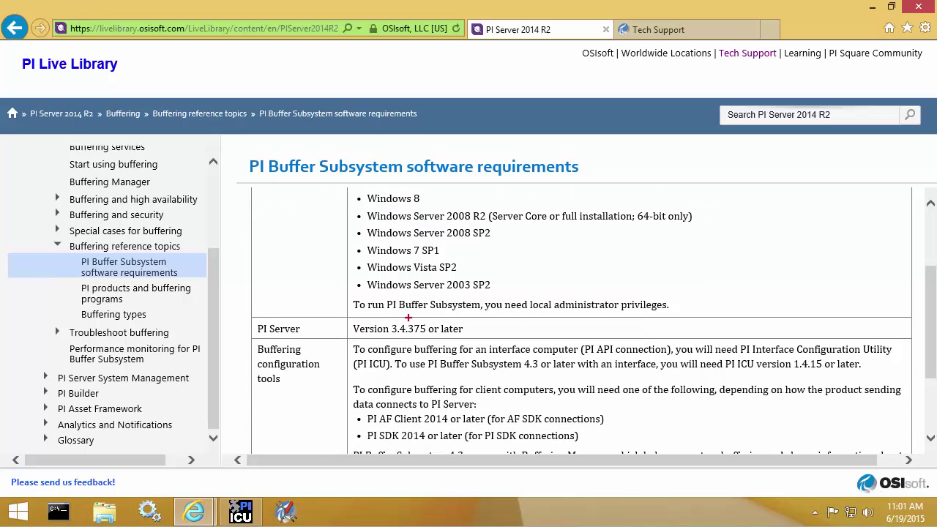
left_click_drag(389, 318, 430, 337)
key("Escape")
Step: Highlight the required PI ICU version 1.4.15 and the PI AF Client and PI SDK requirements
scroll(930, 293, "down", 3)
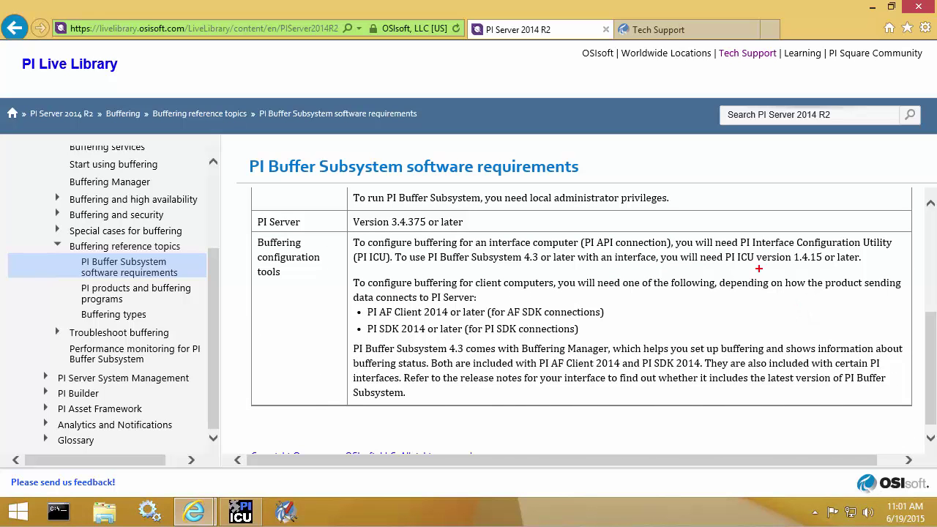
left_click_drag(722, 248, 830, 265)
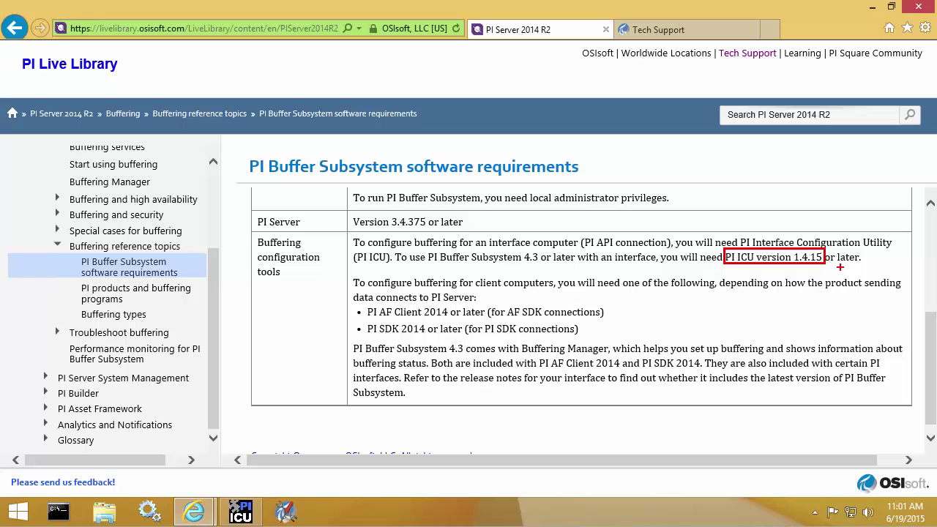
key("Escape")
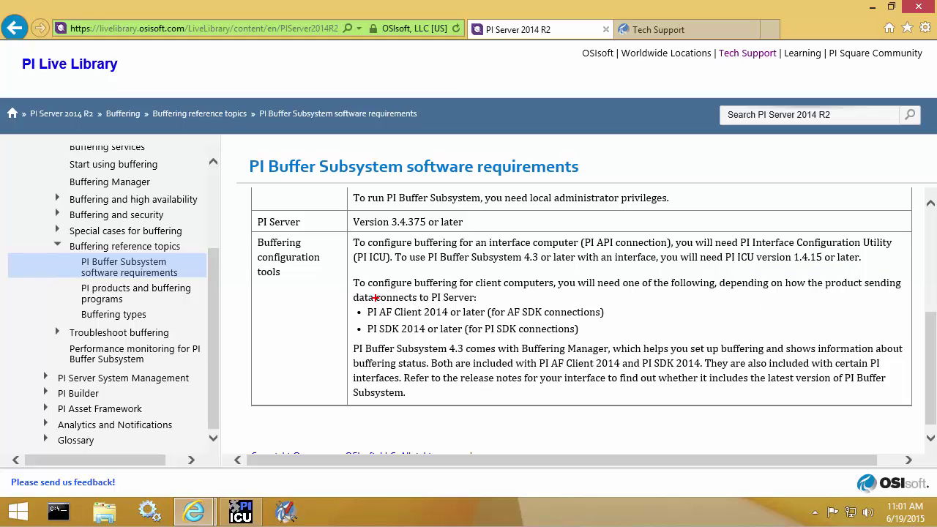
key("ctrl+2")
mouse_move(366, 297)
left_mouse_down()
mouse_move(461, 337)
mouse_move(620, 338)
left_mouse_up()
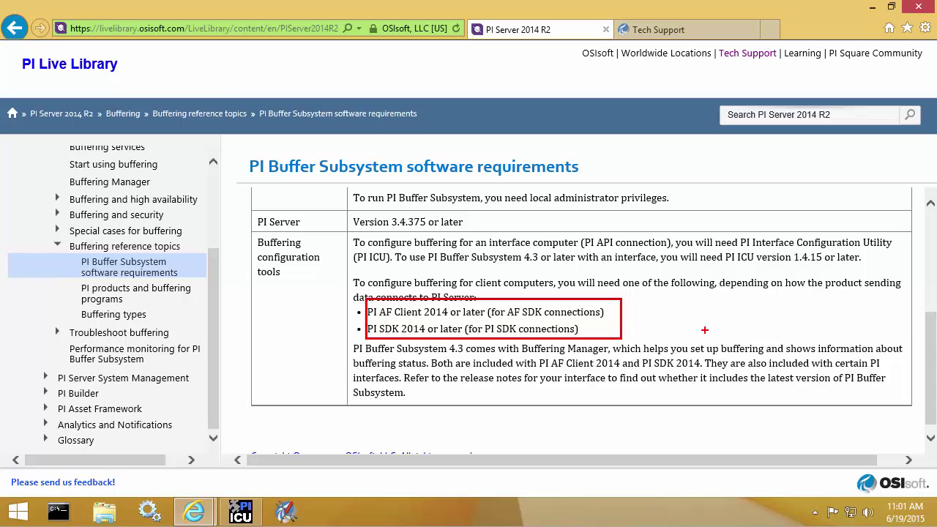
key("Escape")
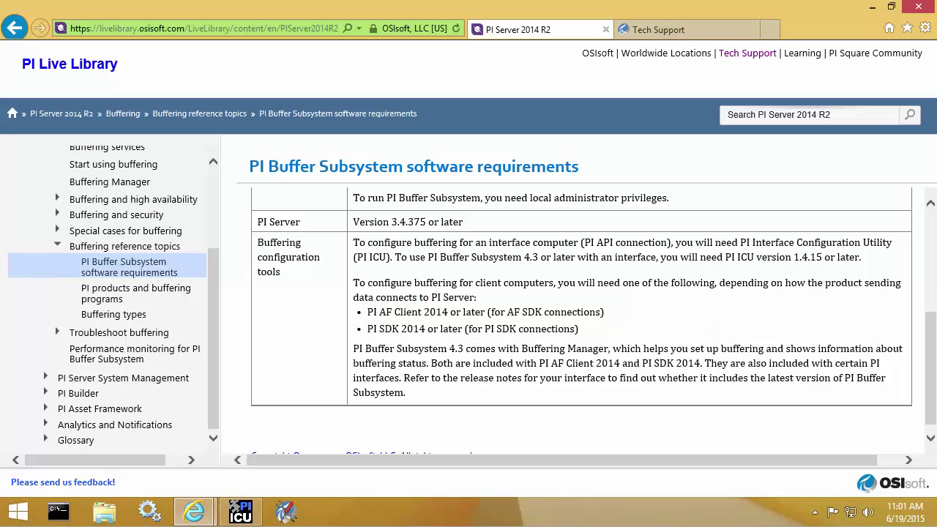
Step: Minimize the browser, restore PI ICU, and mark both configured interfaces, opcint1 and opcint2
left_click(872, 9)
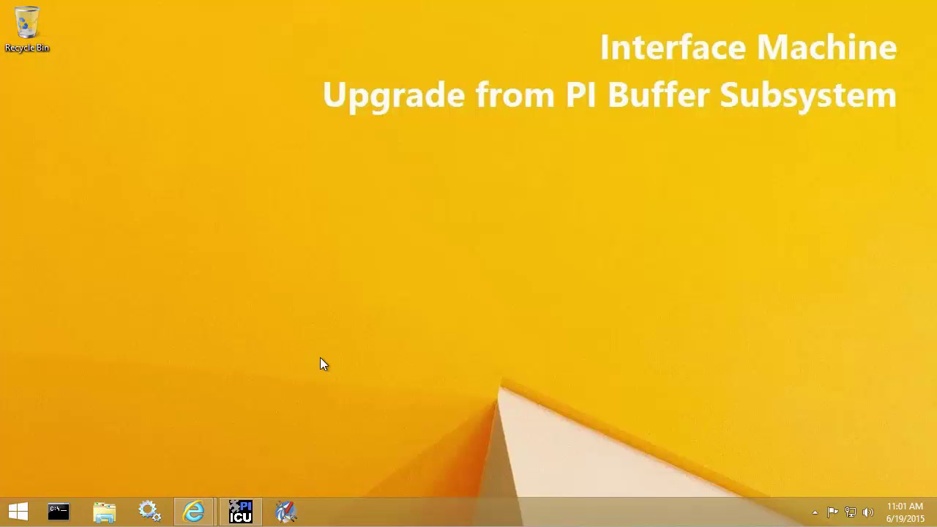
left_click(241, 511)
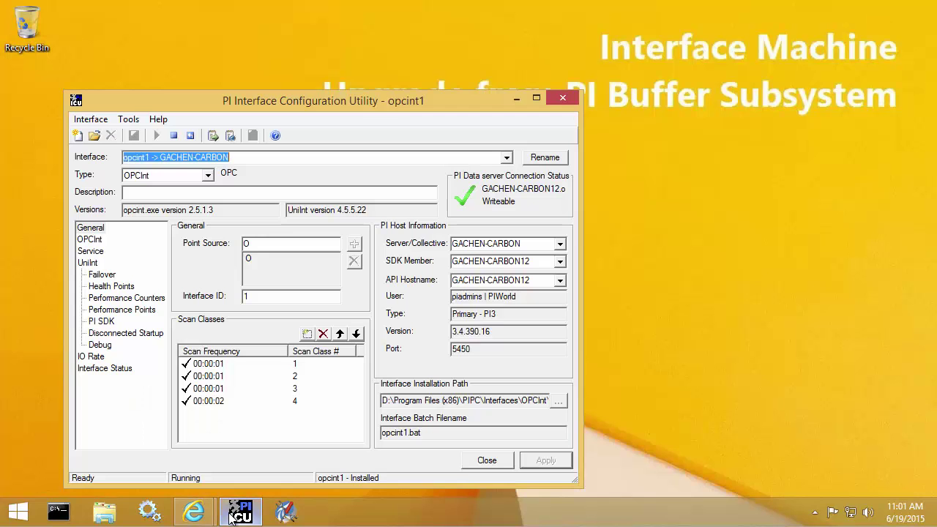
left_click_drag(455, 96, 557, 83)
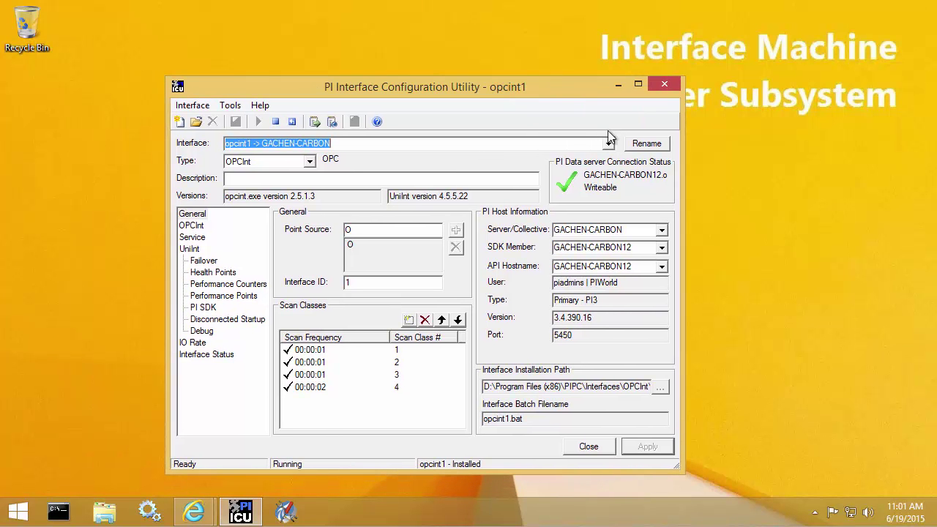
left_click(607, 142)
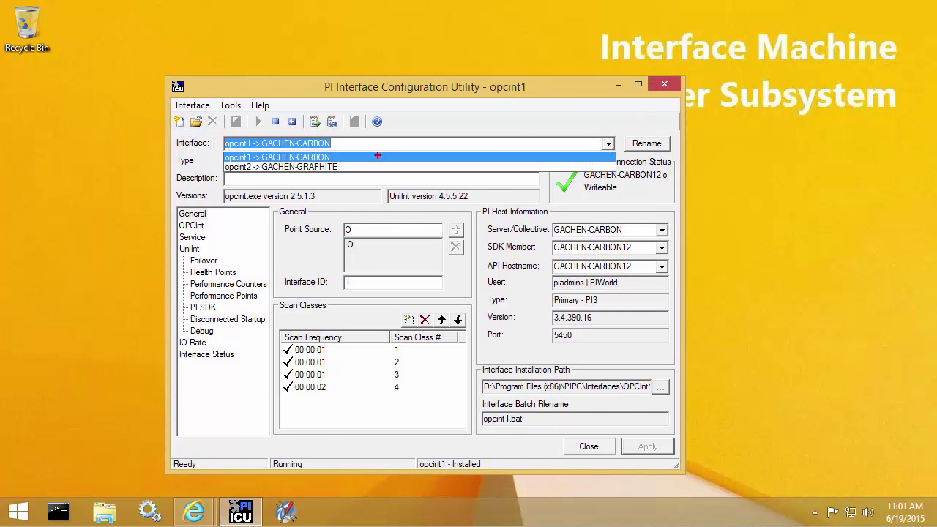
mouse_move(223, 150)
left_mouse_down()
mouse_move(295, 182)
mouse_move(349, 173)
left_mouse_up()
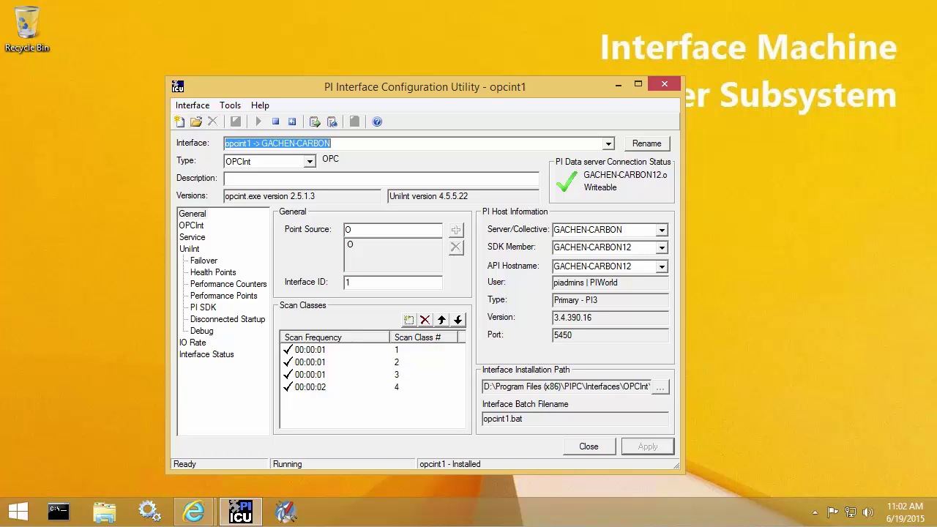
Step: In Tools > Buffering, confirm event queue path D:\PIBufssQueues and show the buffered servers list
left_click(228, 107)
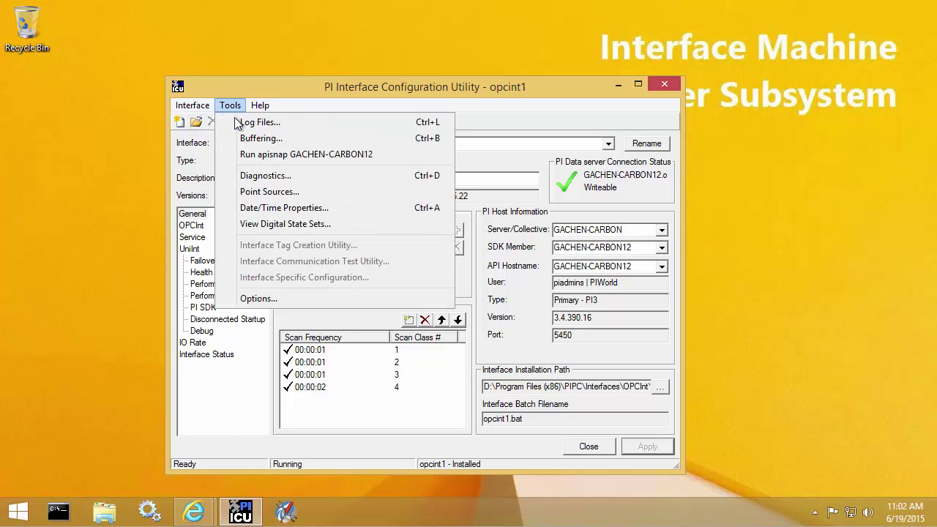
left_click(261, 139)
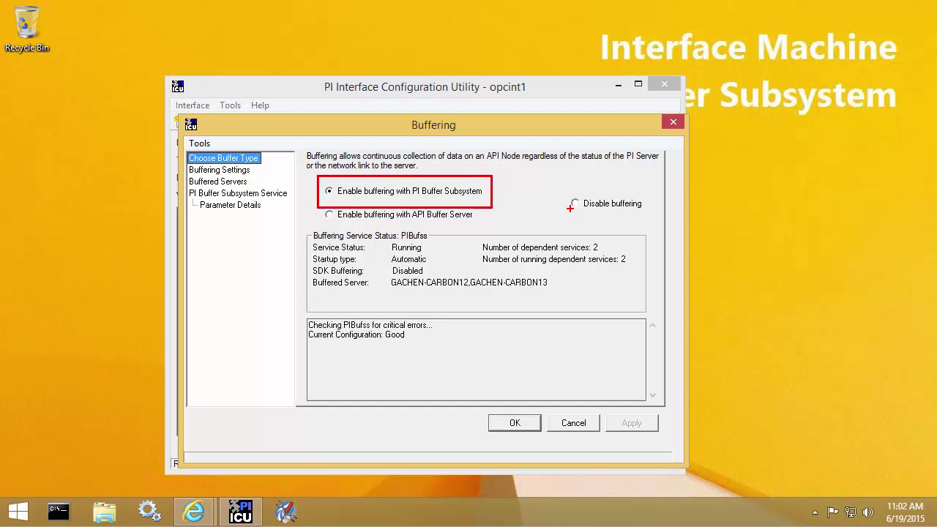
left_click(236, 172)
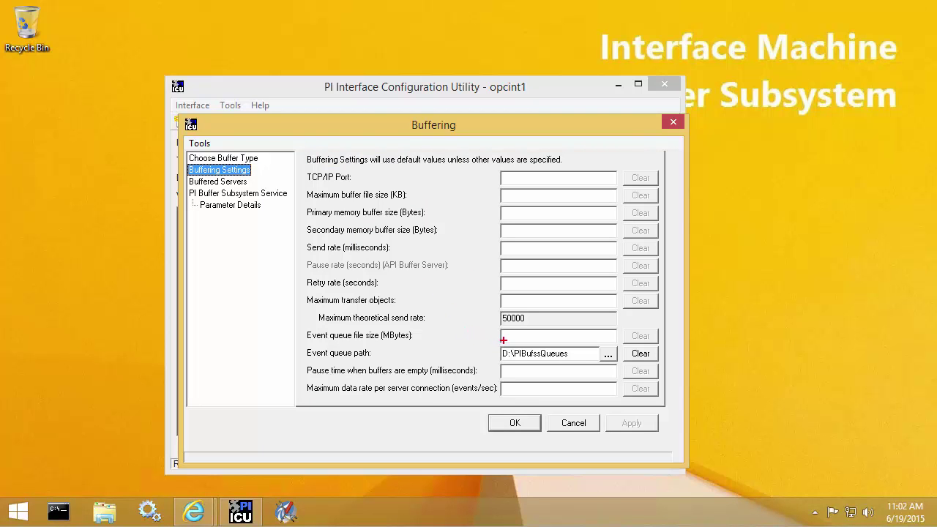
left_click_drag(497, 345, 620, 365)
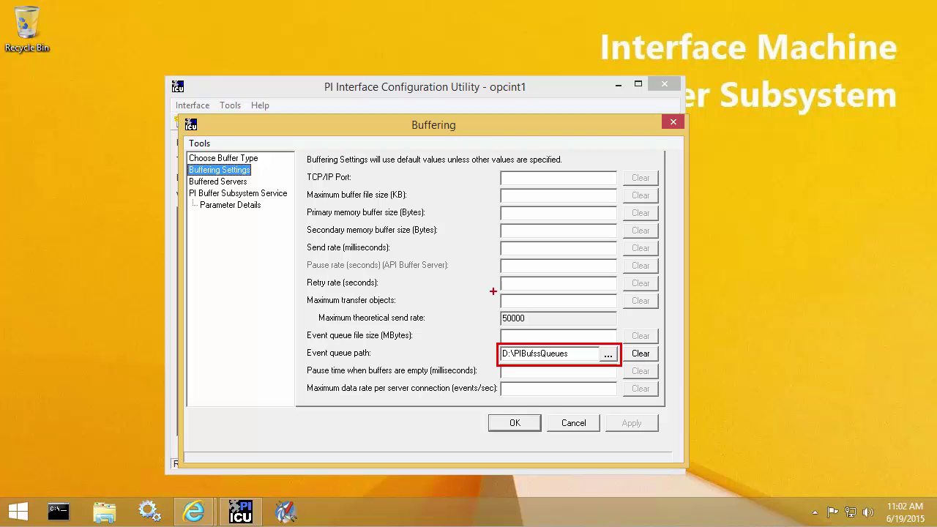
key("Escape")
left_click(218, 182)
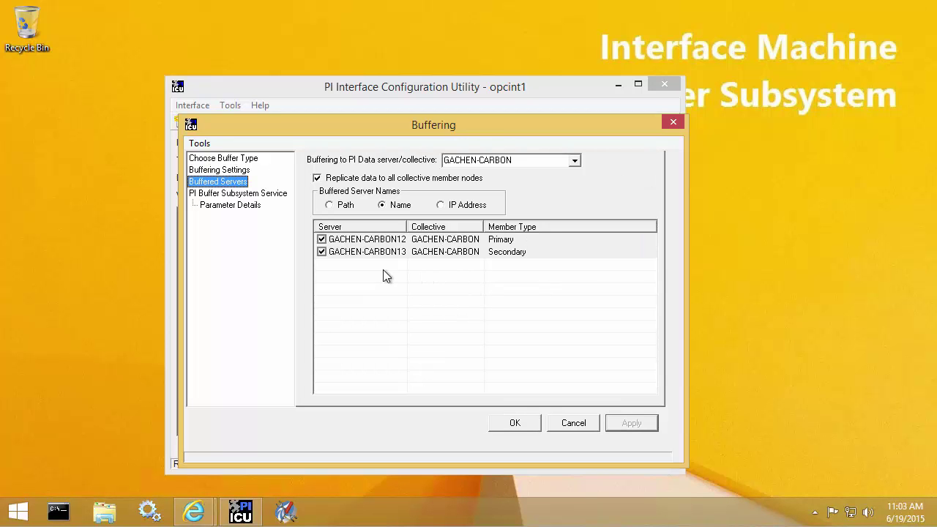
key("ctrl+2")
mouse_move(314, 216)
left_mouse_down()
mouse_move(350, 240)
mouse_move(485, 265)
mouse_move(546, 264)
left_mouse_up()
Step: Check the PI Buffer Subsystem service's logon account, then close the Buffering dialog
left_click(265, 194)
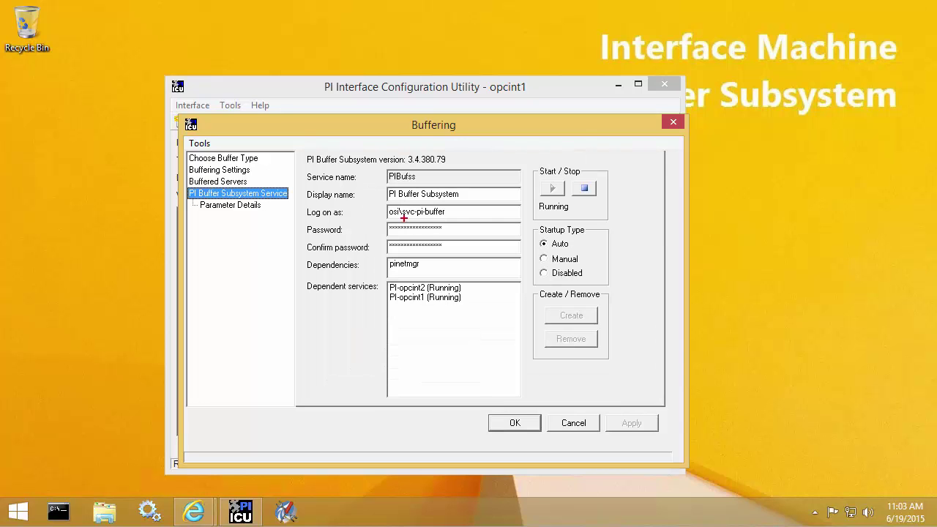
left_click_drag(386, 204, 471, 219)
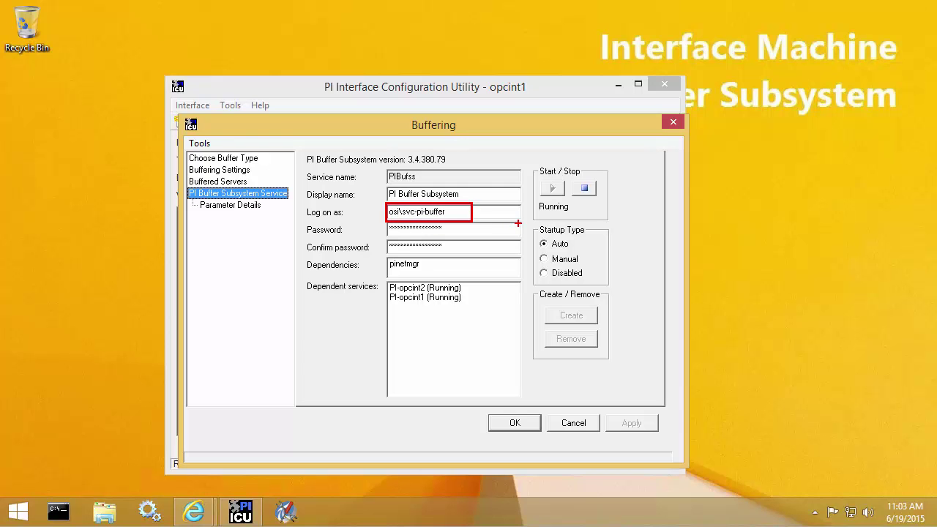
key("Escape")
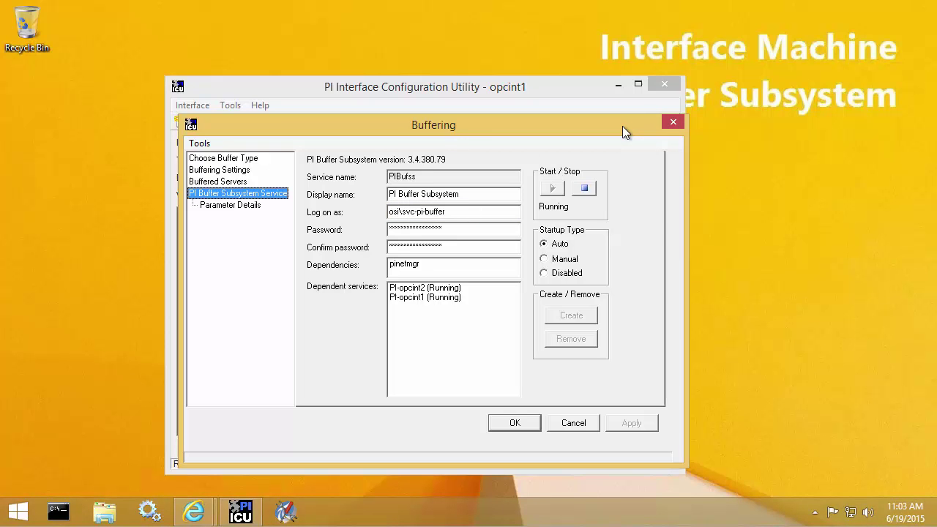
left_click(672, 123)
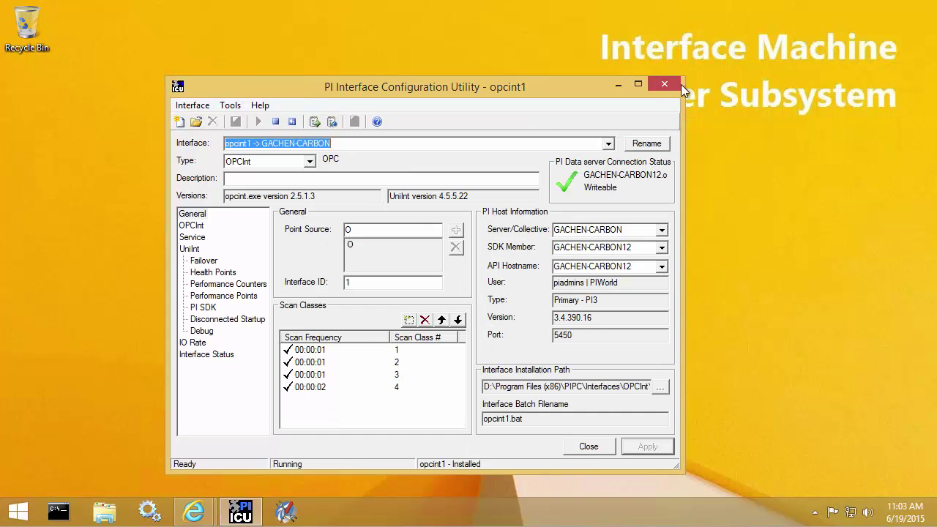
Step: Close PI ICU and search Tech Support's All Downloads for product PI Buffer Subsystem
left_click(665, 86)
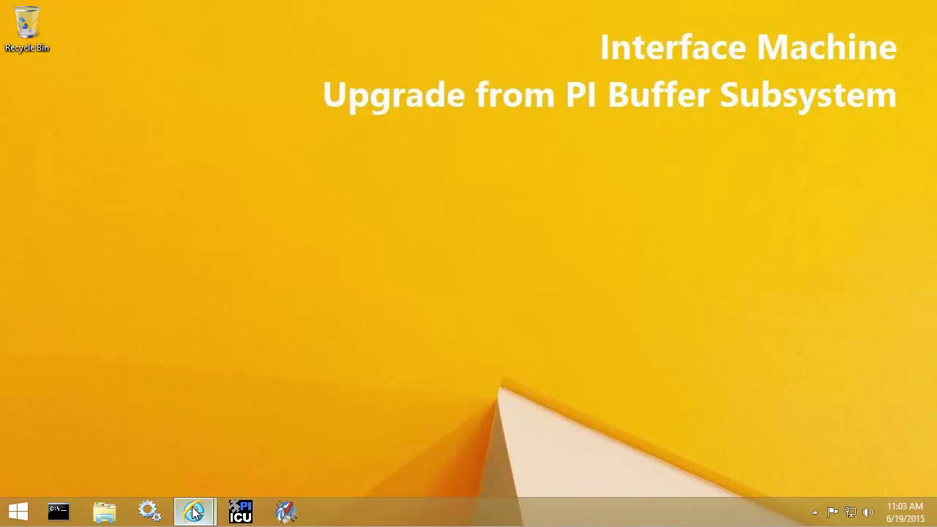
mouse_move(194, 512)
left_click(280, 459)
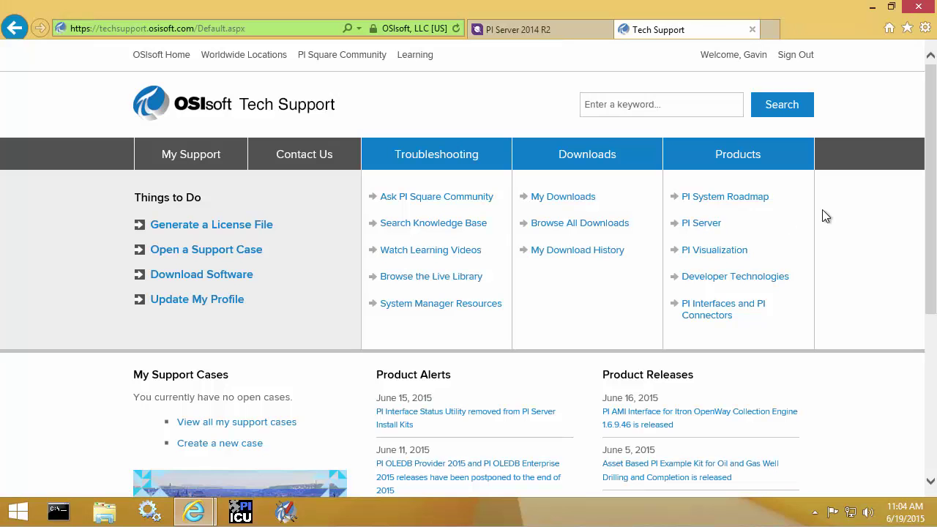
left_click(592, 152)
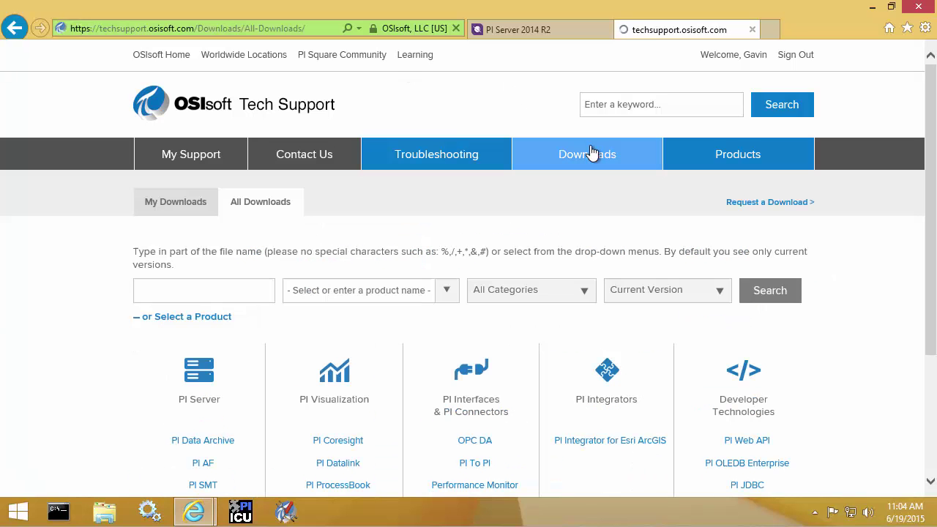
left_click(373, 287)
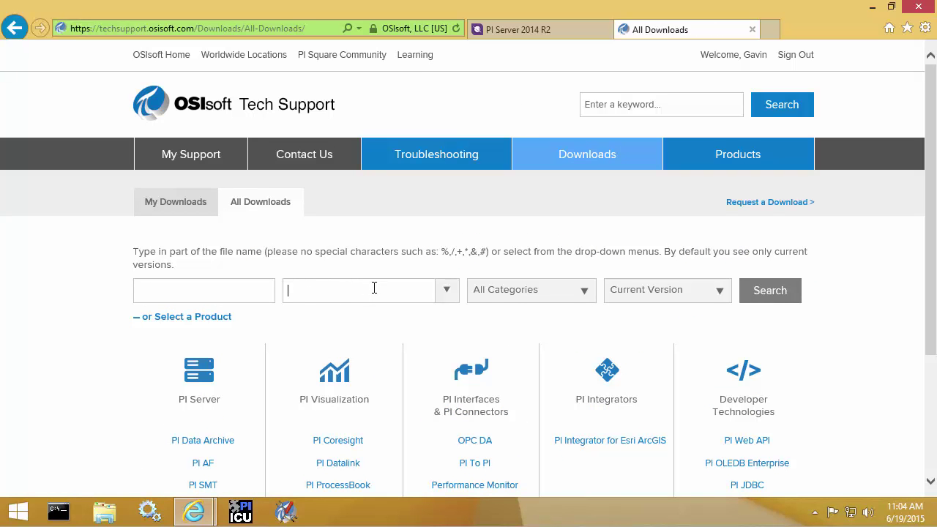
type("PI Buffer")
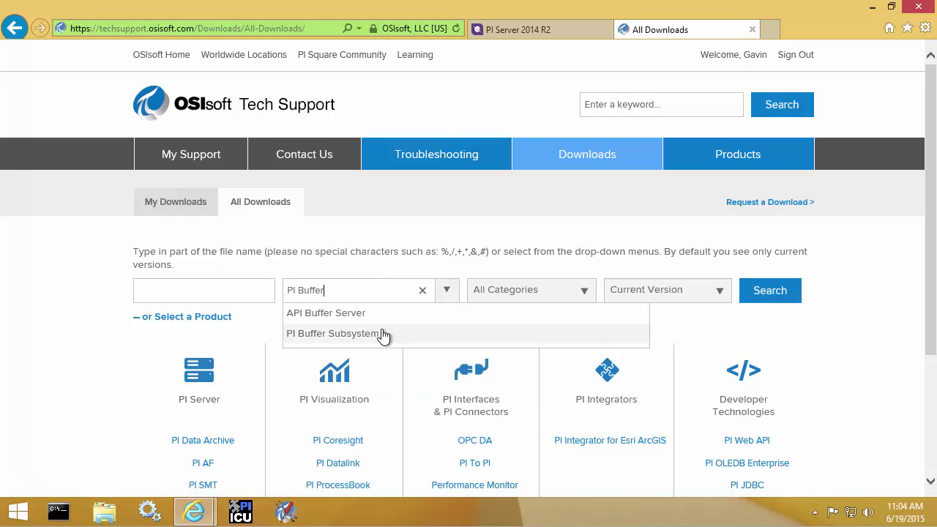
left_click(382, 333)
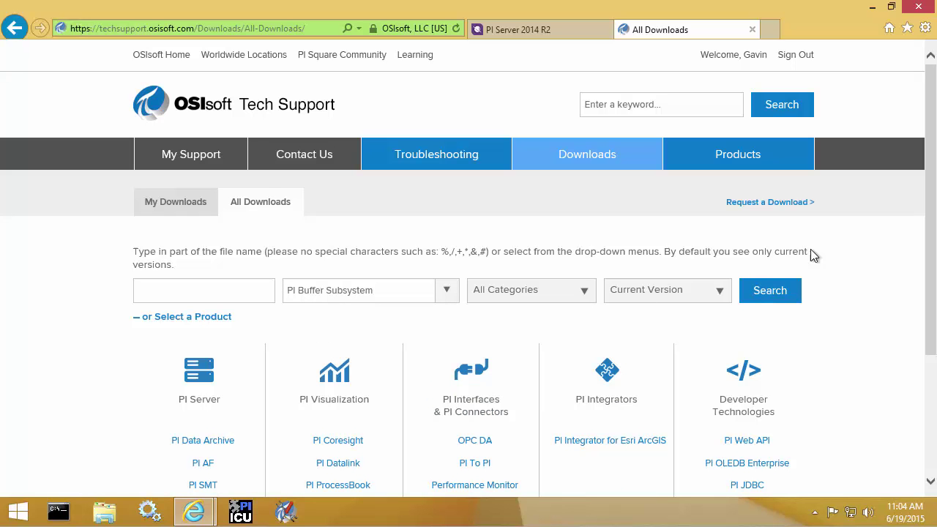
left_click(748, 307)
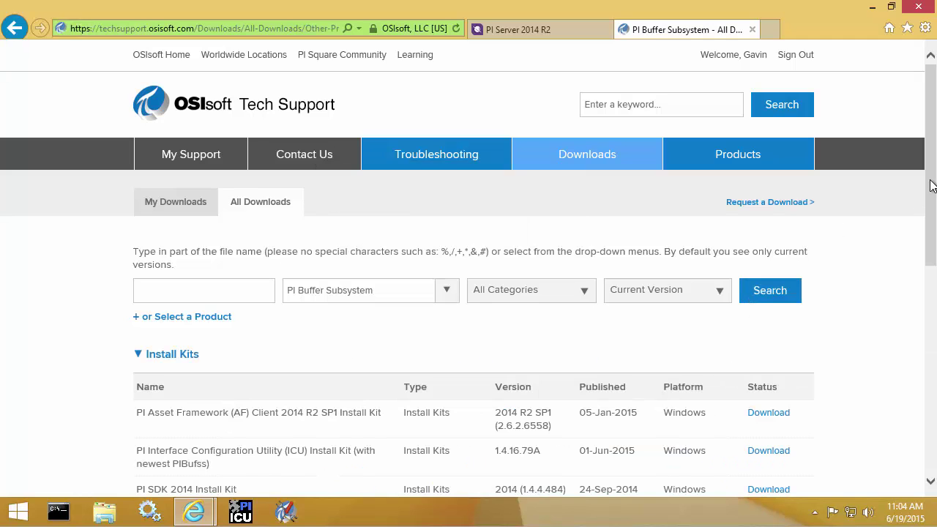
Step: Mark the PI ICU 1.4.16.79A install kit with newest PIBufss, then minimize the browser
scroll(930, 220, "down", 1)
scroll(932, 244, "down", 3)
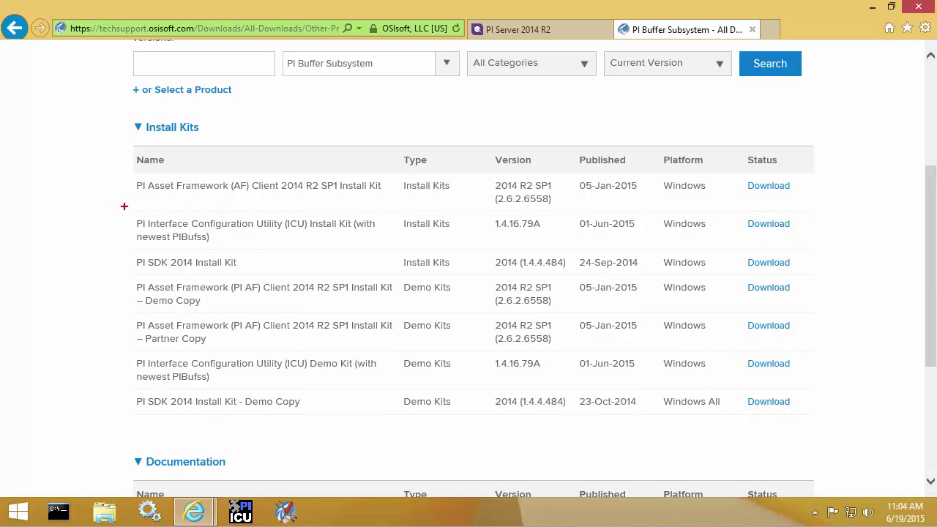
left_click_drag(134, 212, 225, 244)
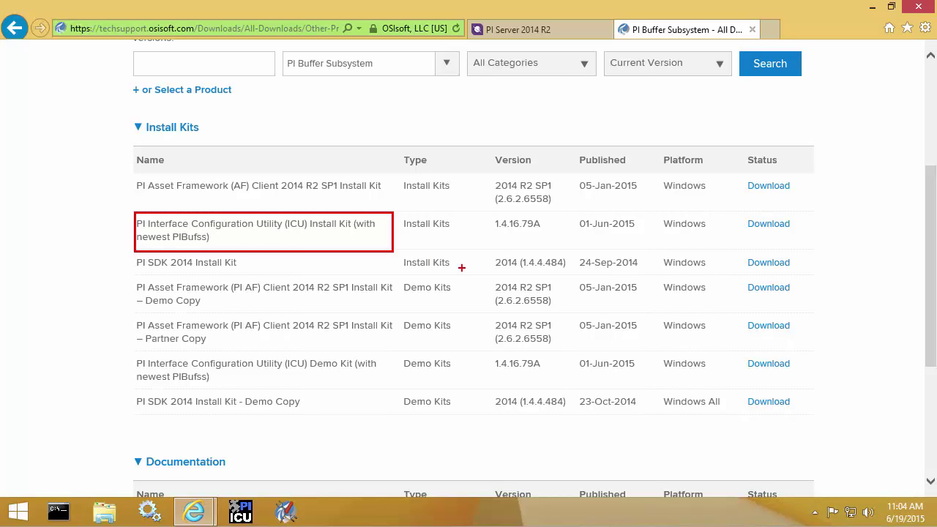
key("Escape")
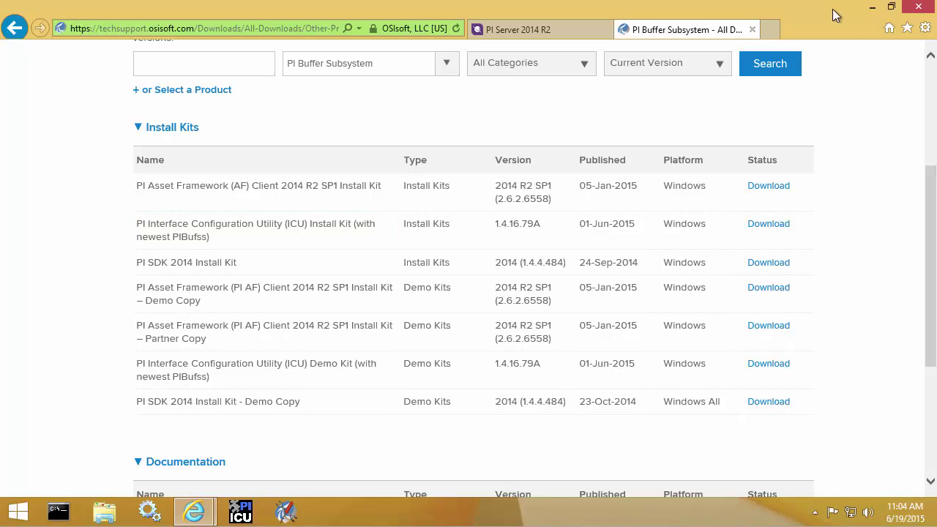
left_click(871, 6)
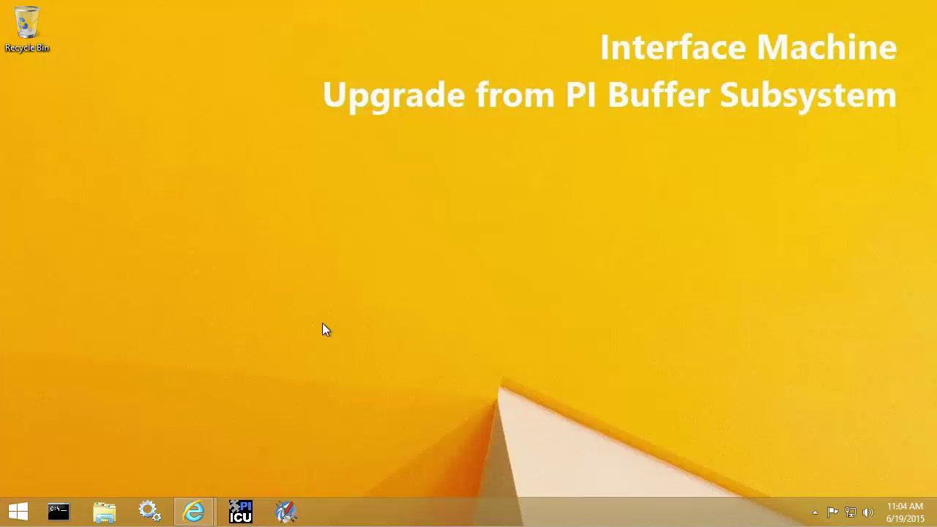
Step: Browse This PC > DATA (D:) > Install Kits and run PIICU_1.4.16.79_A_ as administrator
left_click(103, 511)
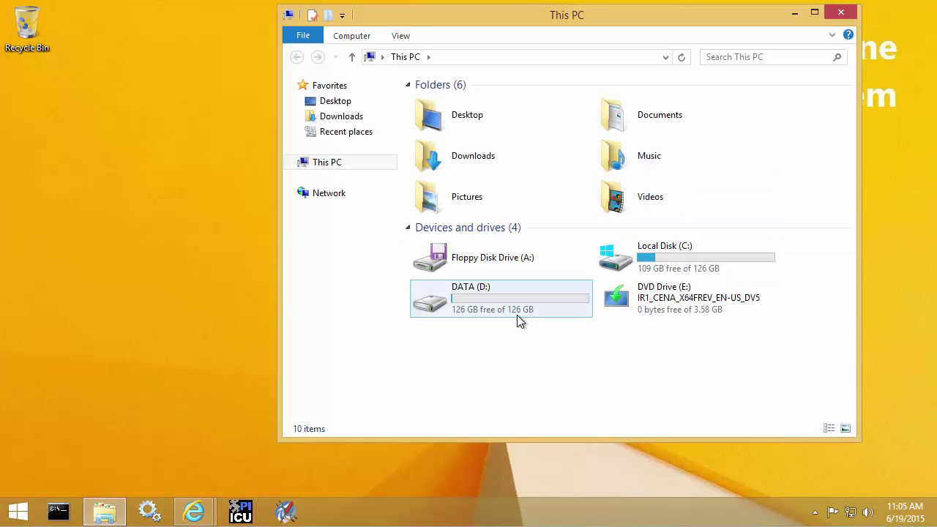
double_click(516, 315)
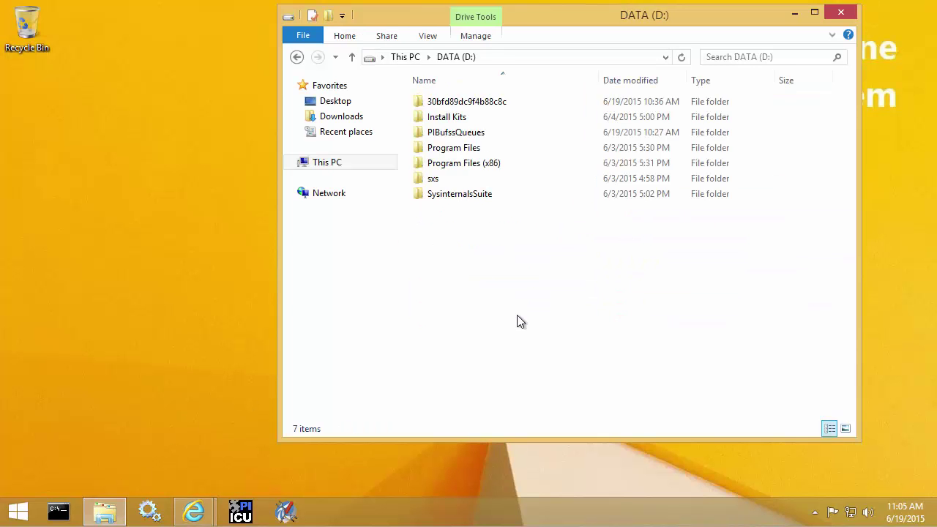
double_click(474, 121)
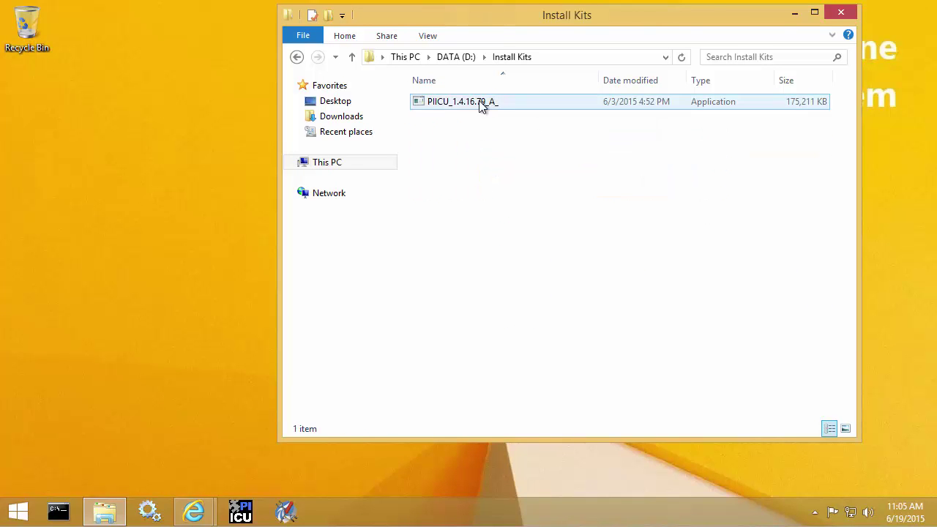
left_click(481, 105)
right_click(481, 105)
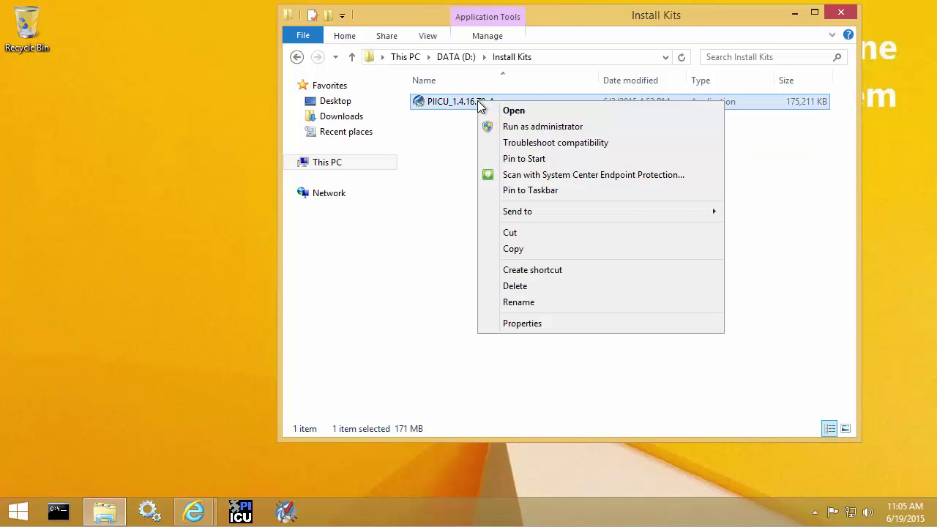
left_click(572, 129)
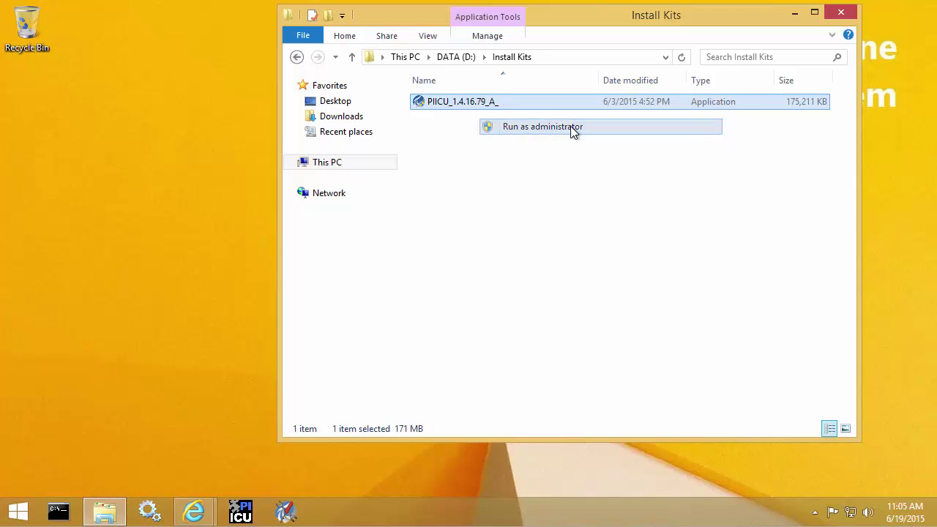
Step: Approve the installer and extract the kit into D:\Install Kits
left_click(531, 288)
left_click_drag(503, 273, 243, 269)
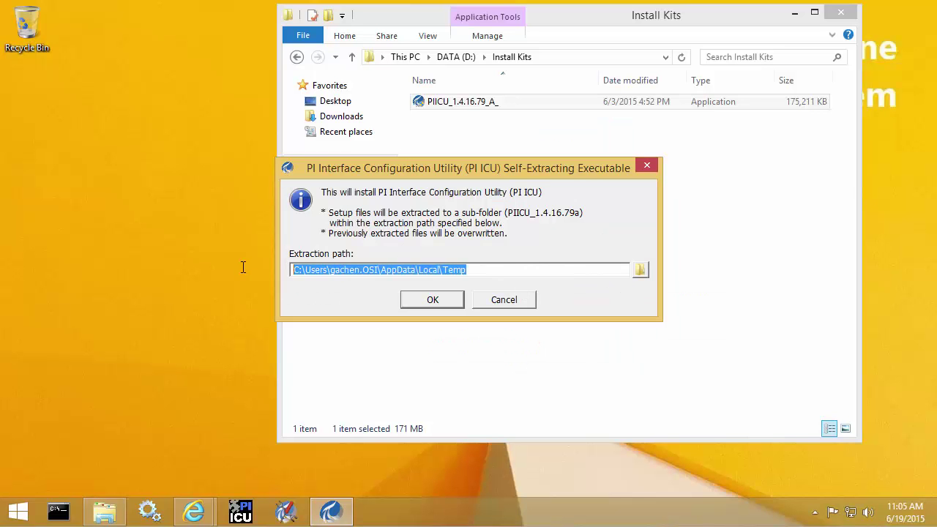
type("D:\\")
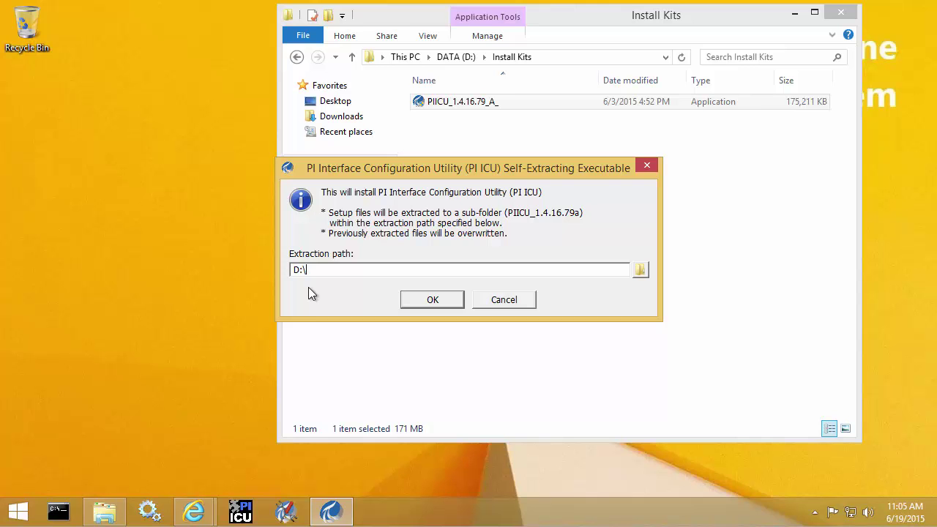
type("Install Kits")
left_click(441, 302)
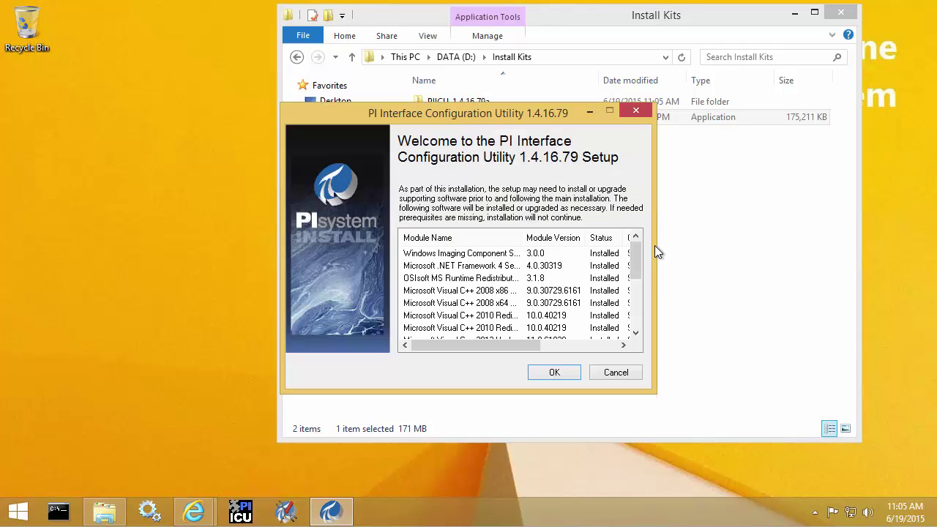
Step: Check the PI Buffer Subsystem x64 4.3.0.32 module and begin the installation
left_click_drag(634, 248, 634, 311)
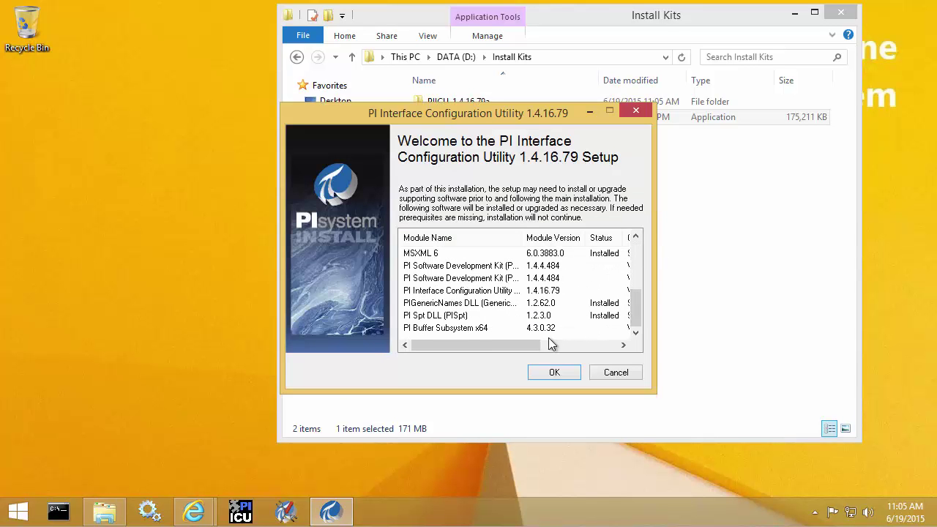
left_click(471, 330)
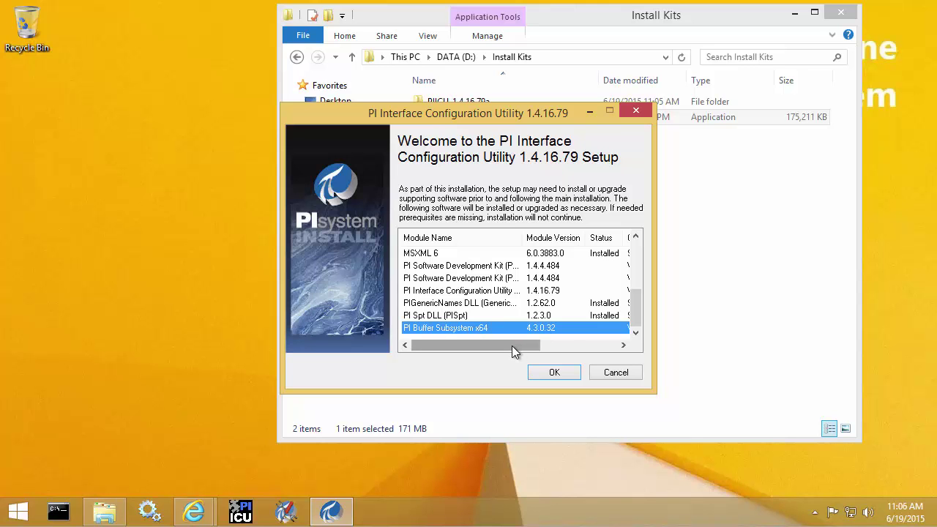
left_click_drag(511, 346, 552, 344)
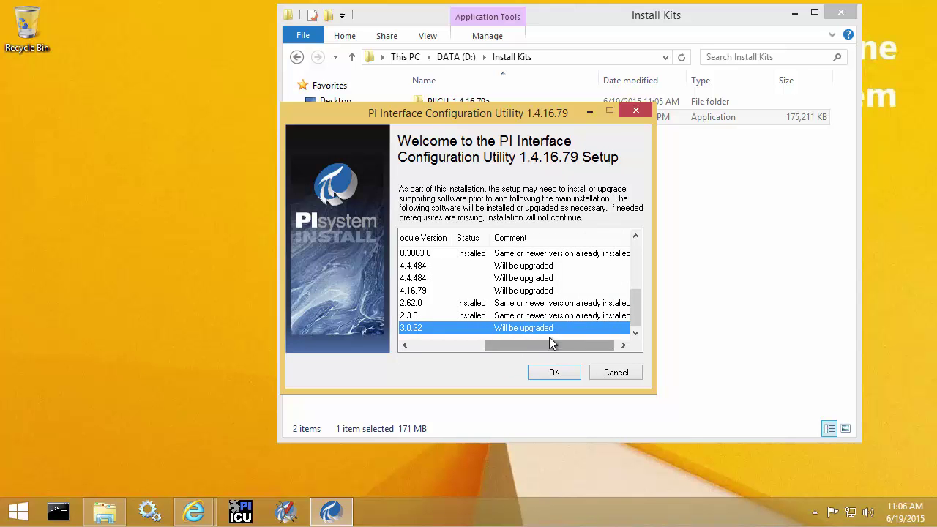
left_click(573, 373)
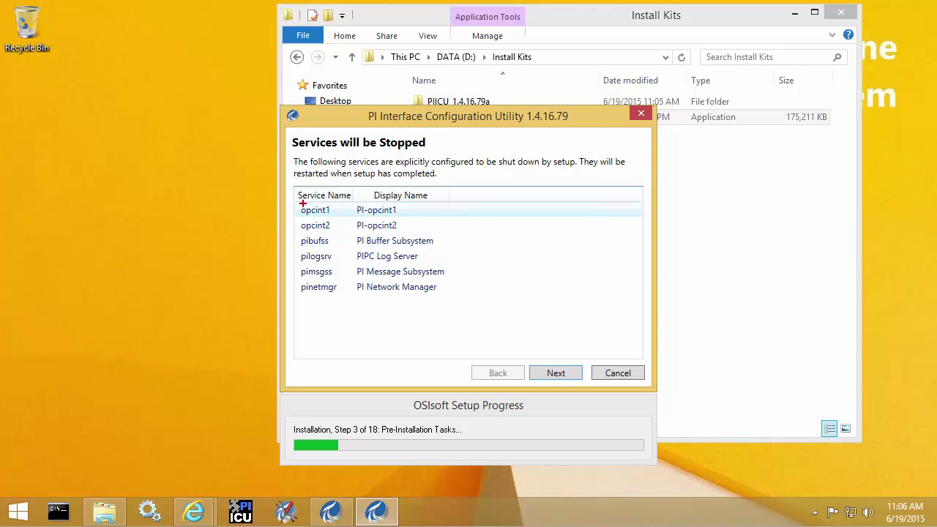
Step: Let setup stop the six listed PI services, then confirm all seven run on Auto
left_click_drag(294, 199, 467, 304)
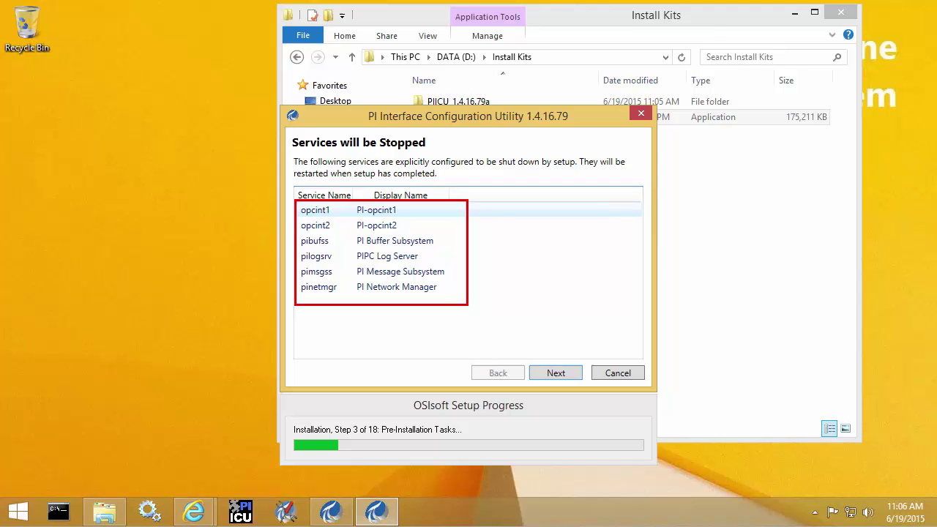
left_click(558, 372)
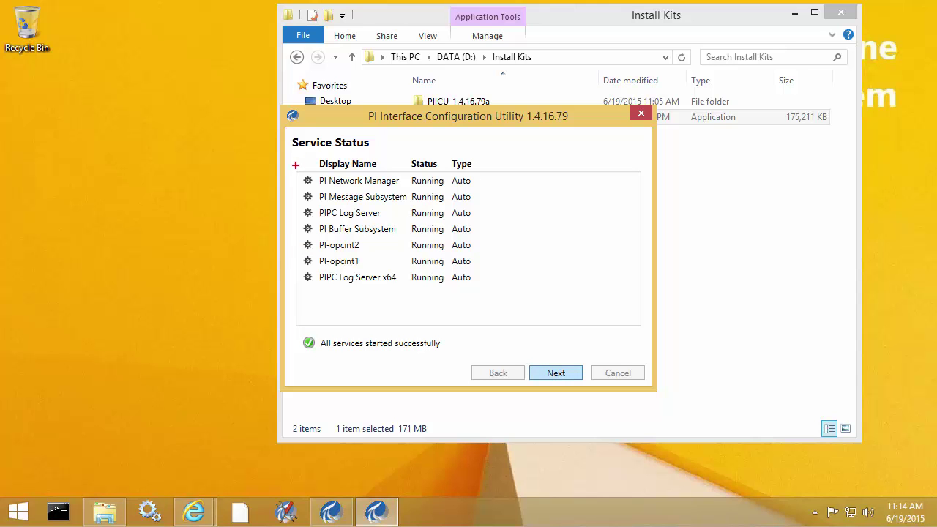
left_click_drag(297, 171, 490, 290)
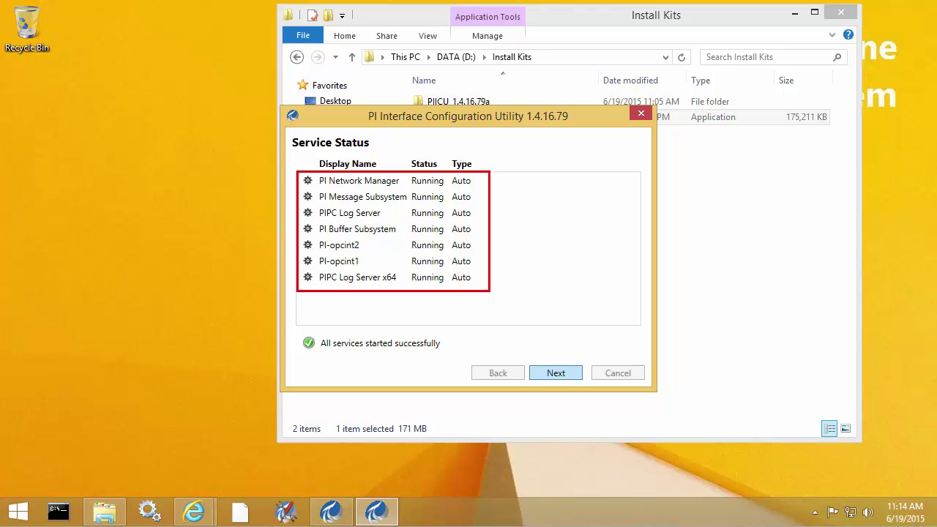
key("Escape")
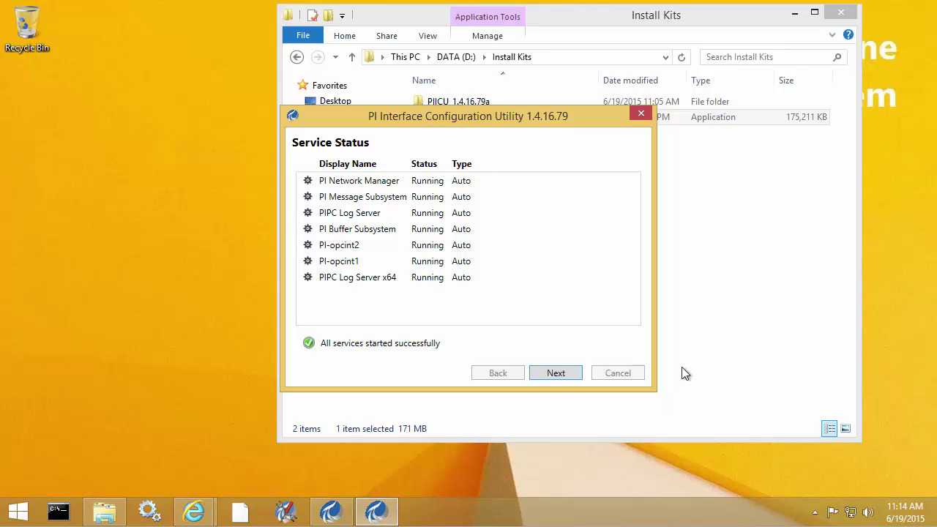
Step: Confirm PI Buffer Subsystem x64 4.3.0.32 shows successfully installed, then close setup
left_click(555, 373)
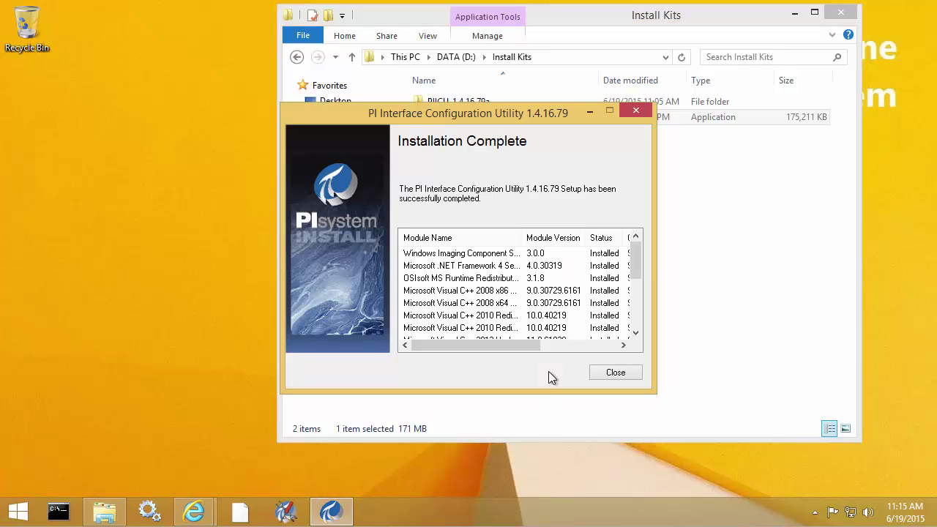
left_click_drag(636, 286, 638, 328)
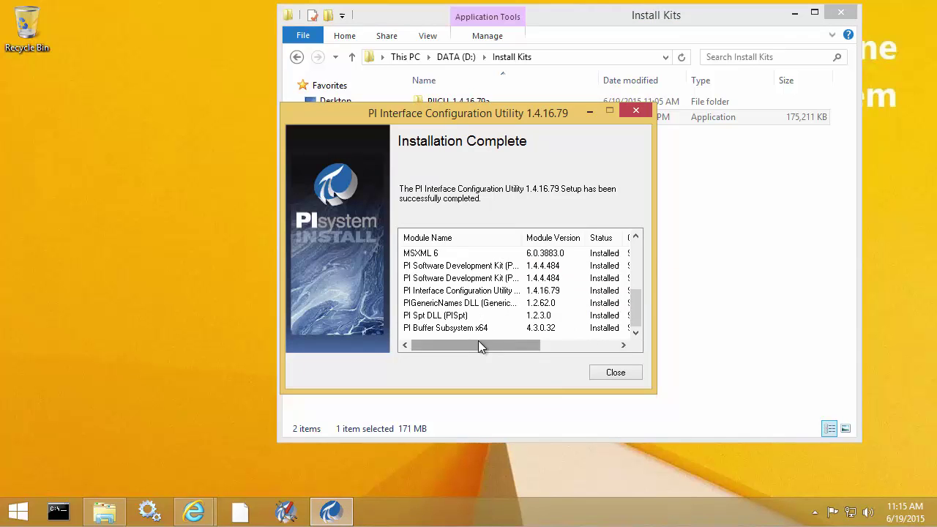
left_click(448, 329)
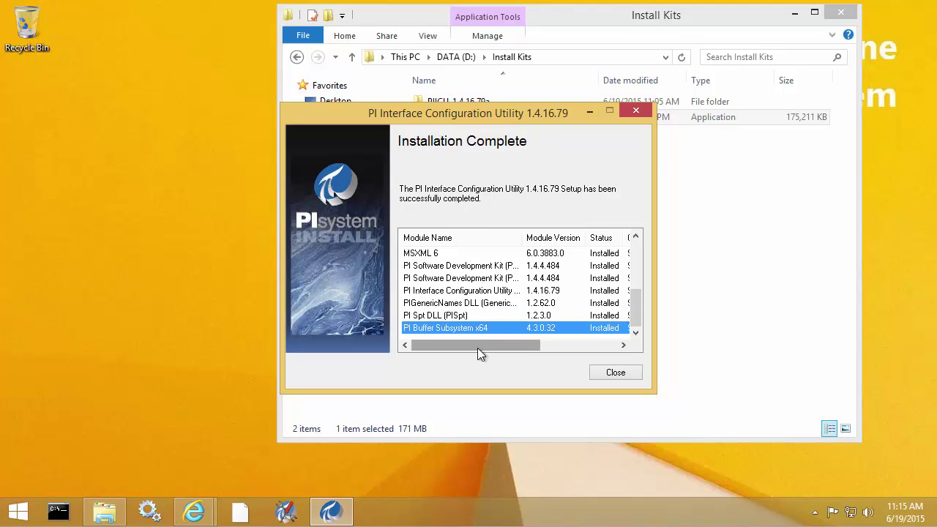
left_click_drag(477, 347, 557, 340)
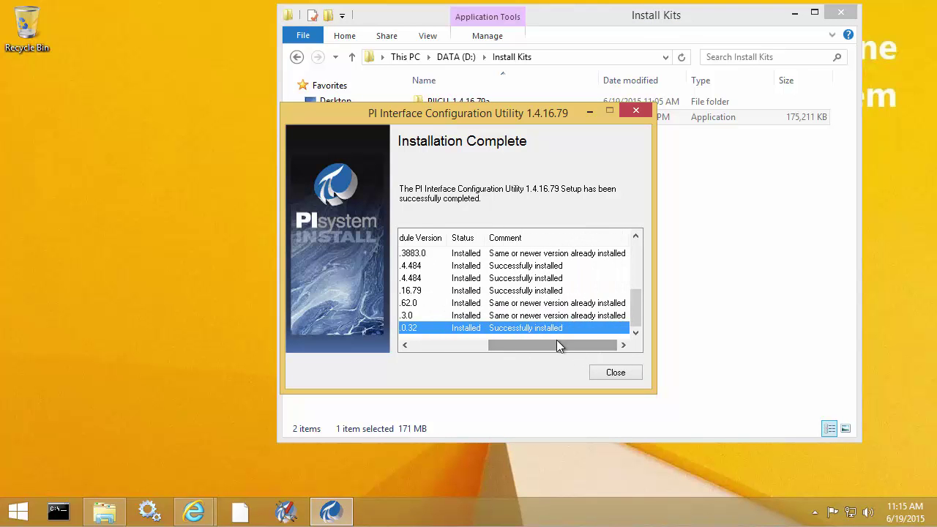
left_click(614, 371)
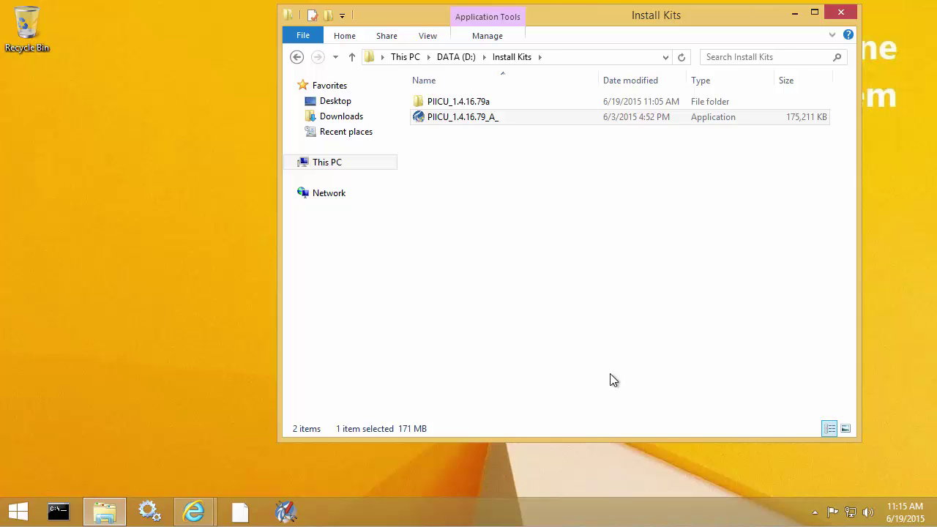
Step: Open Current Values in PI SMT and add all tags matching Random* with point source O*
left_click(287, 514)
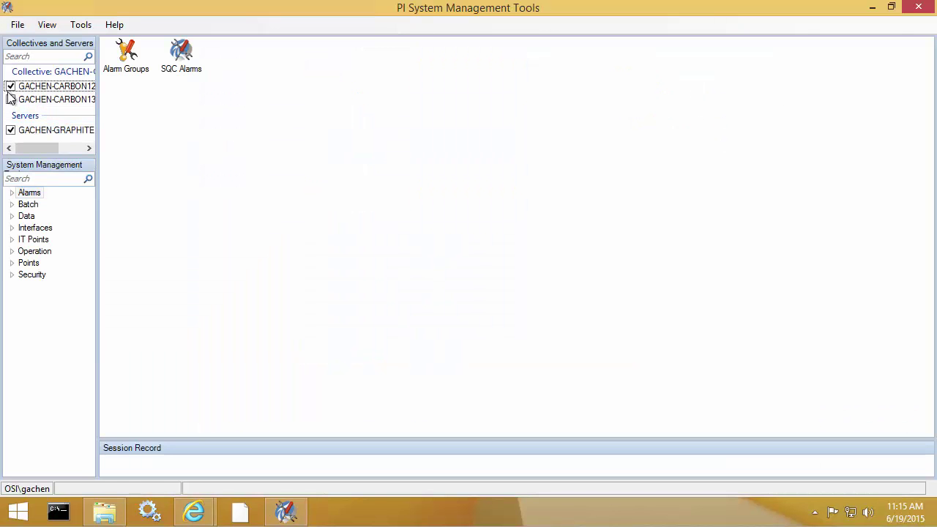
left_click(11, 217)
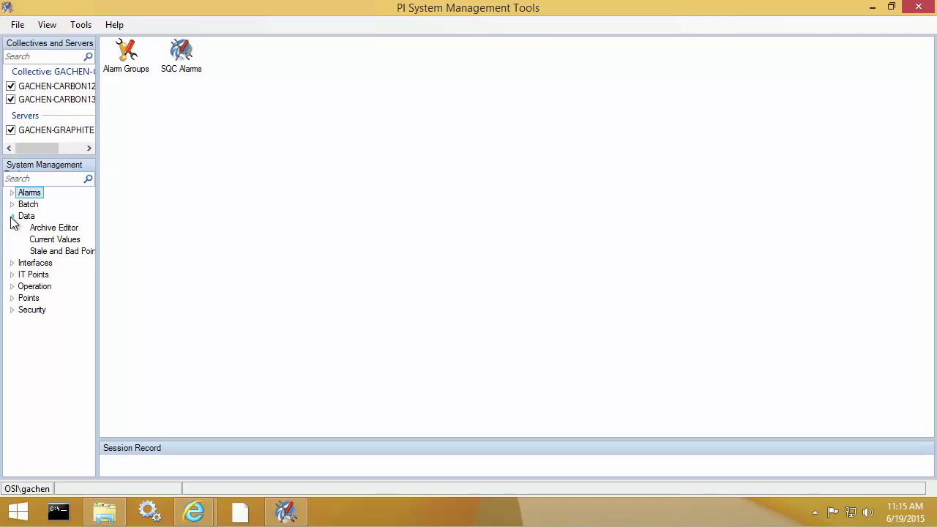
left_click(73, 248)
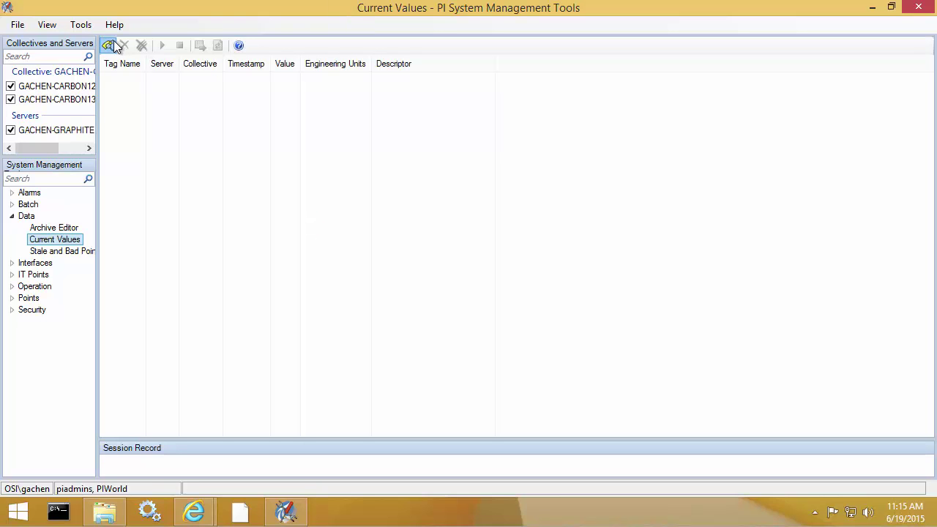
left_click(107, 46)
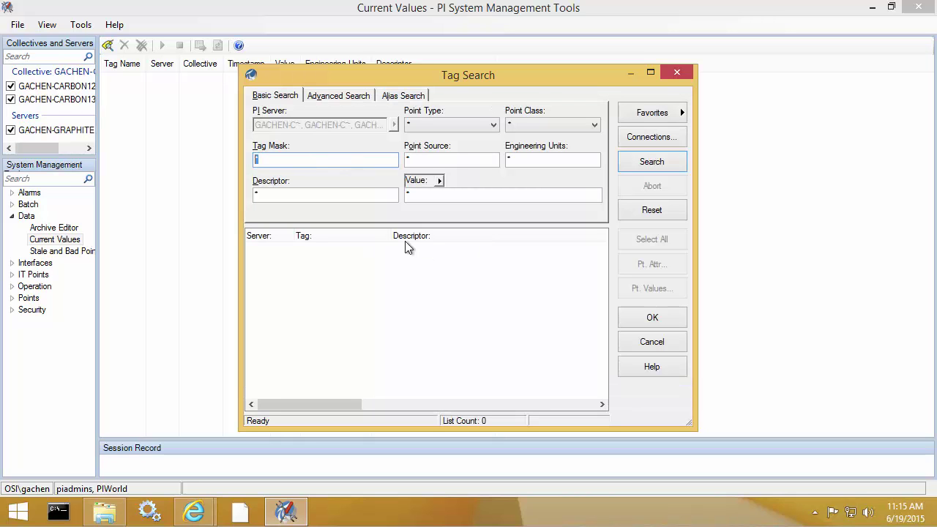
type("Random*")
key("Tab")
type("O*")
left_click(681, 159)
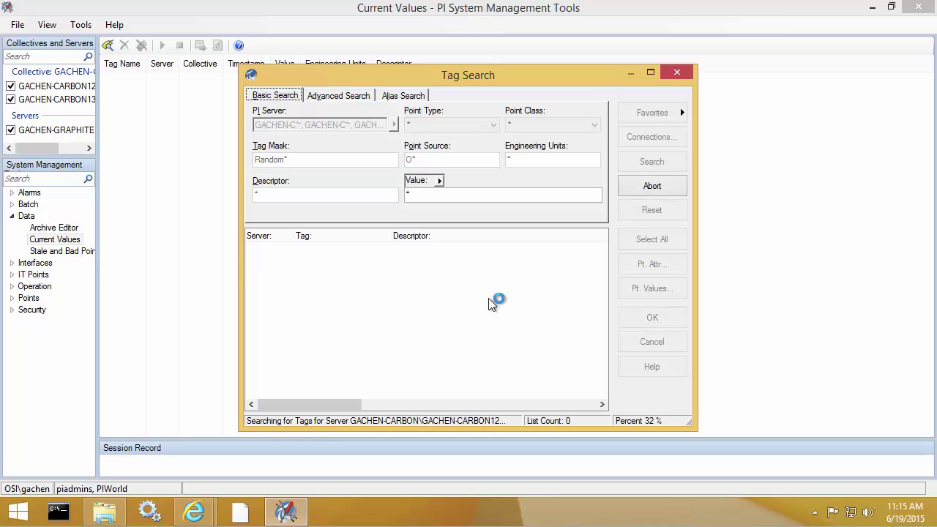
left_click(655, 247)
left_click(662, 319)
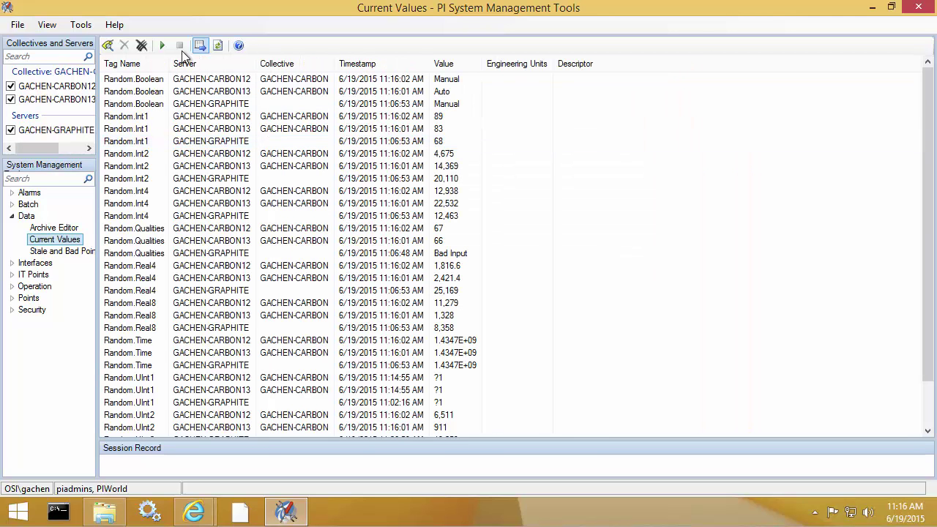
Step: Turn on auto-refresh, widen Timestamp, select Random.Boolean on GACHEN-GRAPHITE, then minimize the window
left_click(163, 47)
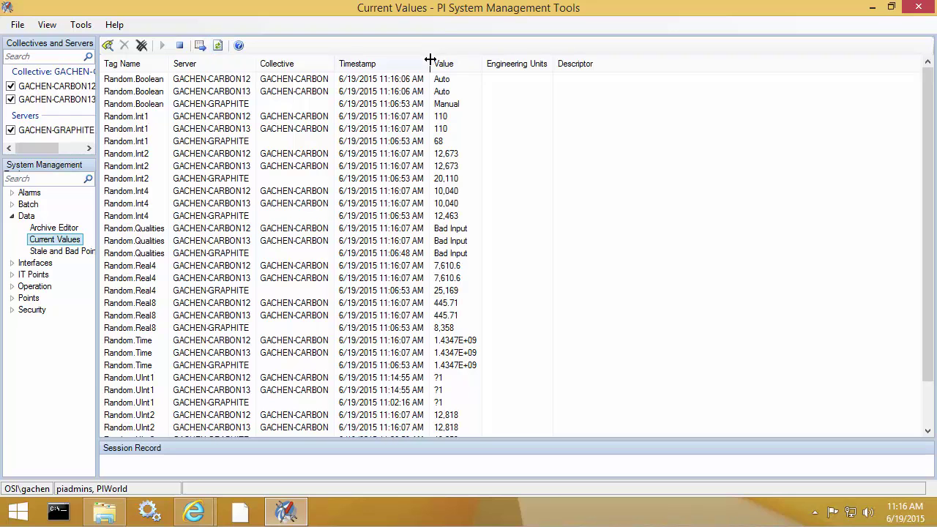
left_click_drag(429, 63, 449, 71)
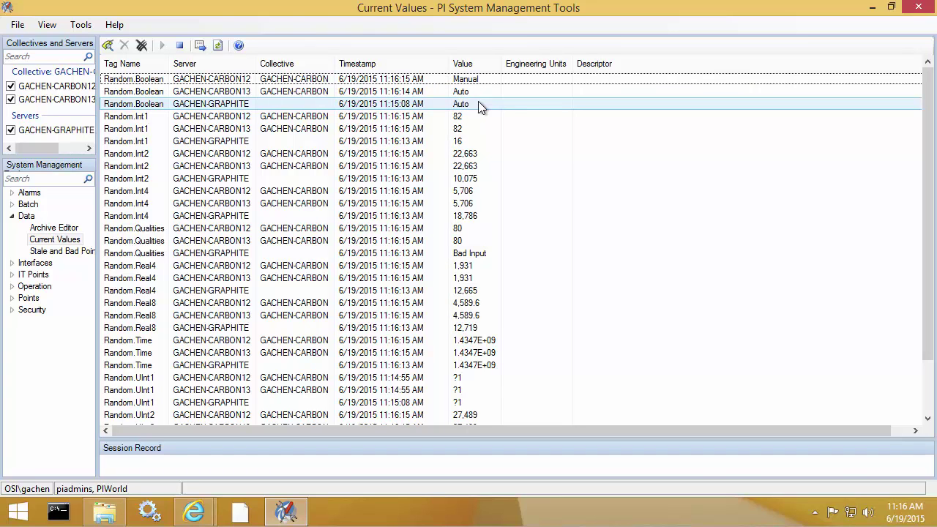
left_click(479, 106)
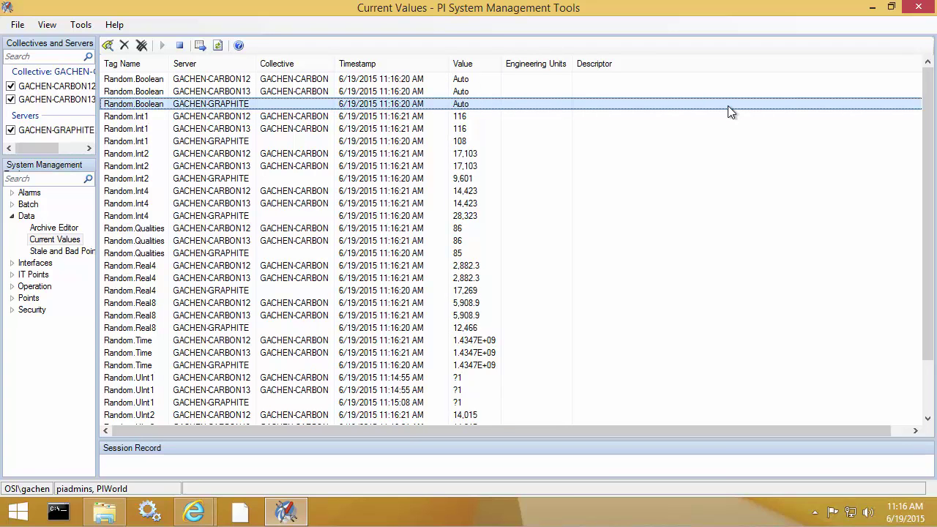
left_click(872, 7)
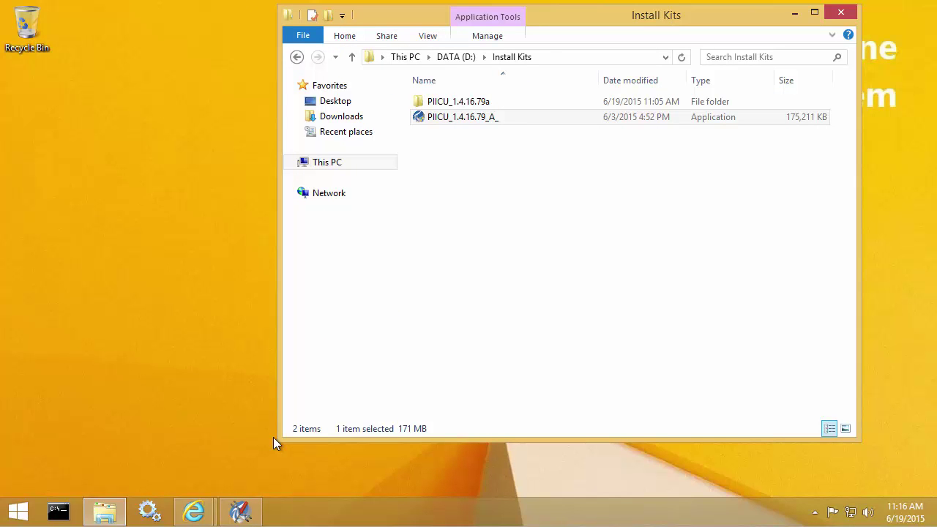
Step: Launch PI Interface Configuration Utility as administrator and open Buffering from the Tools menu
key("super")
type("pi interface Configuration Utility")
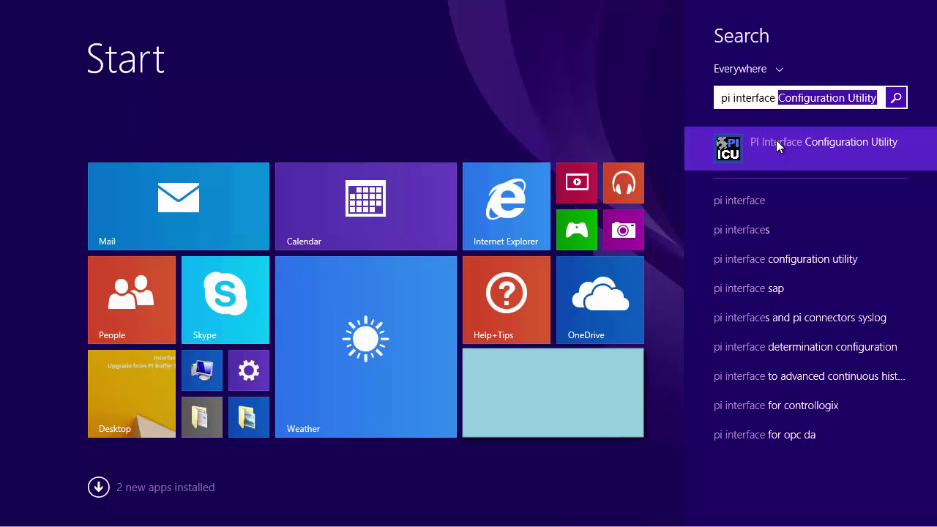
left_click(776, 140)
left_click(526, 291)
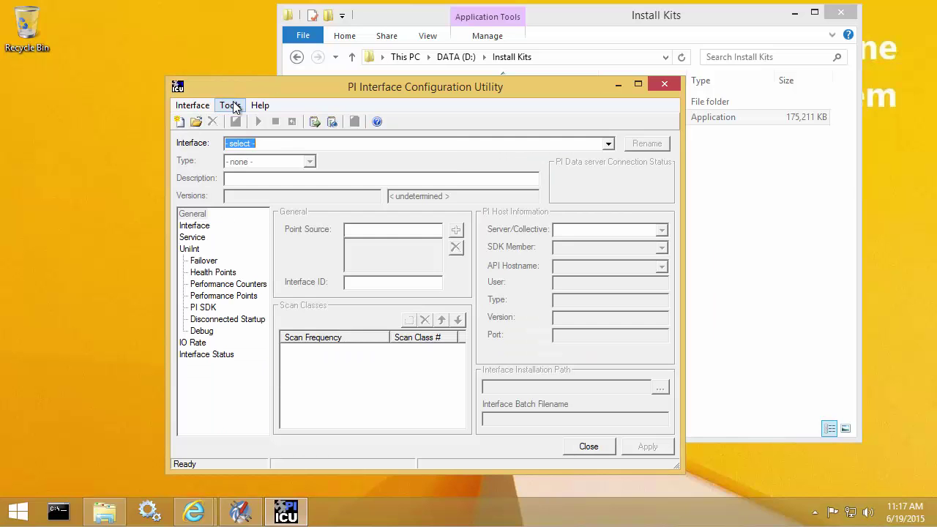
left_click(233, 106)
left_click(270, 138)
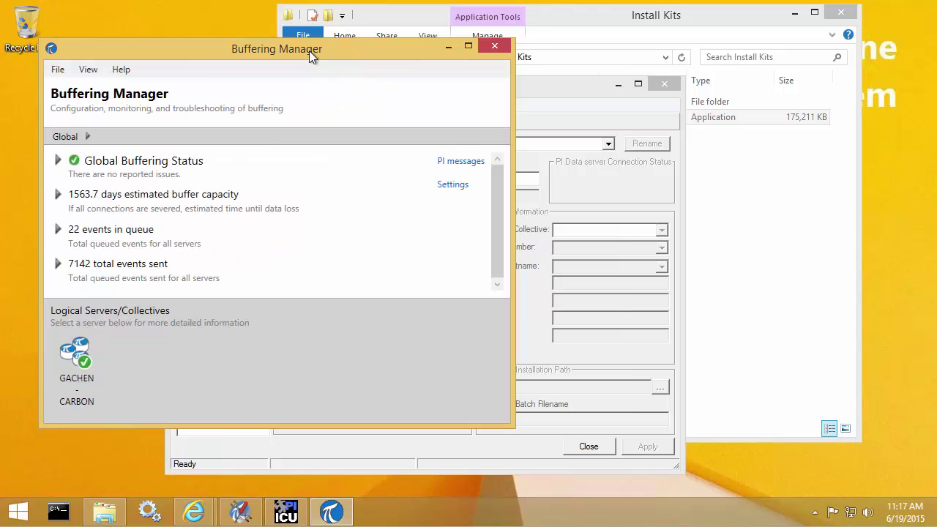
Step: Reposition the Buffering Manager window and highlight the 8500 total events sent in Global Buffering Status
left_click_drag(310, 52, 424, 70)
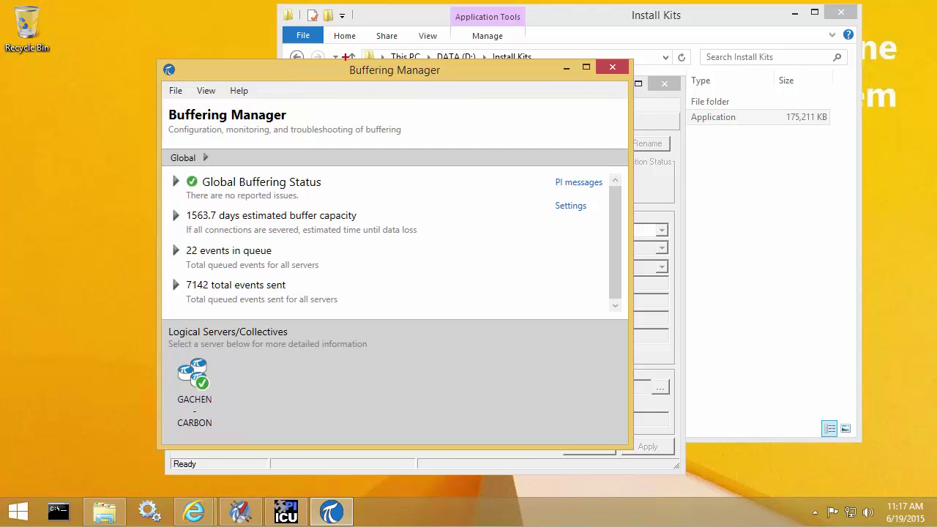
mouse_move(348, 57)
left_mouse_down()
mouse_move(463, 79)
mouse_move(448, 79)
left_mouse_up()
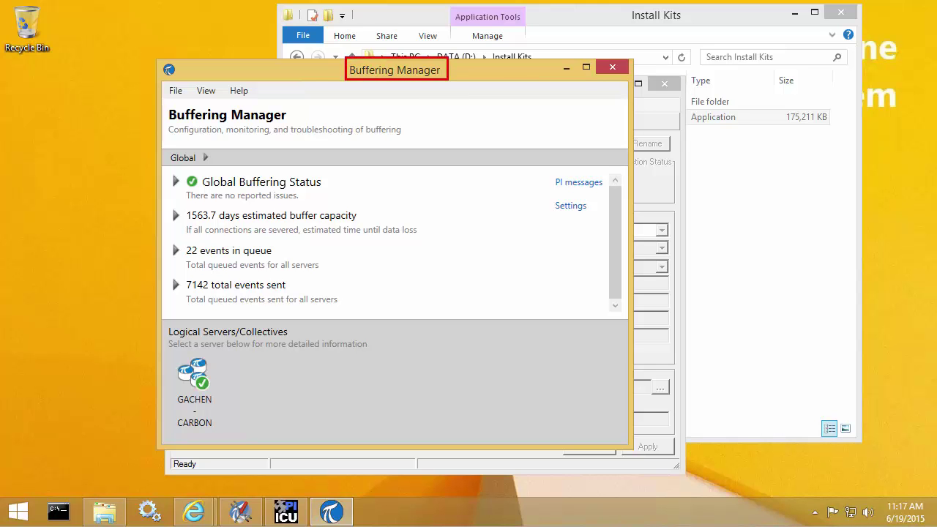
key("Escape")
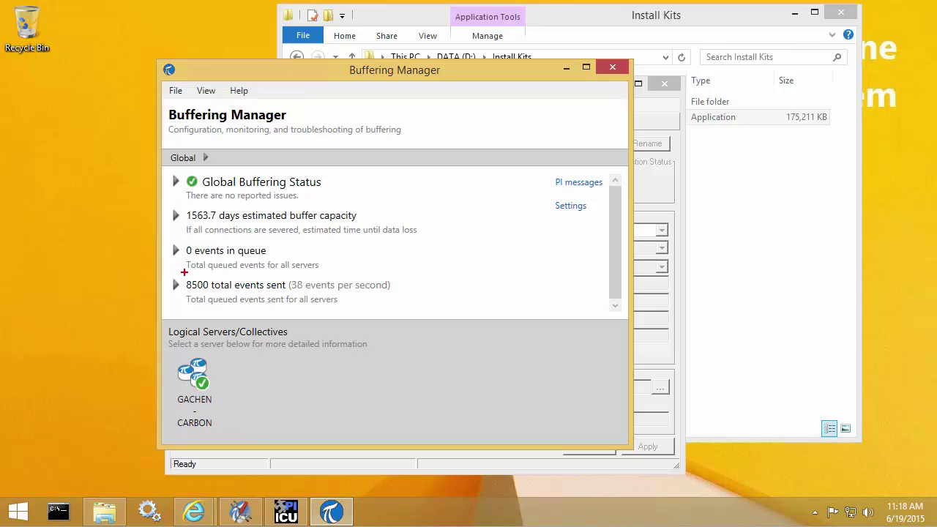
key("ctrl+2")
left_click_drag(197, 283, 212, 294)
key("Escape")
Step: Drill into the GACHEN-CARBON collective to view its member servers GACHEN-CARBON12 and 13
left_click(197, 388)
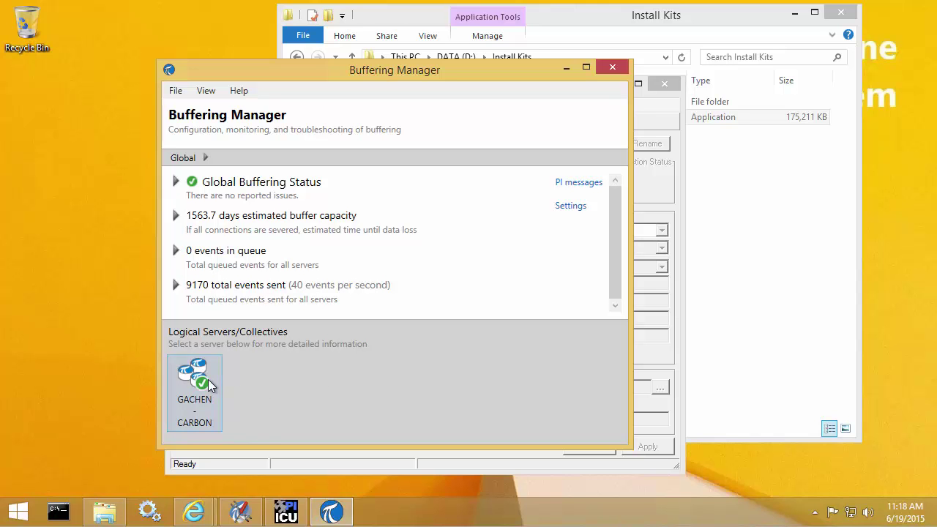
double_click(208, 379)
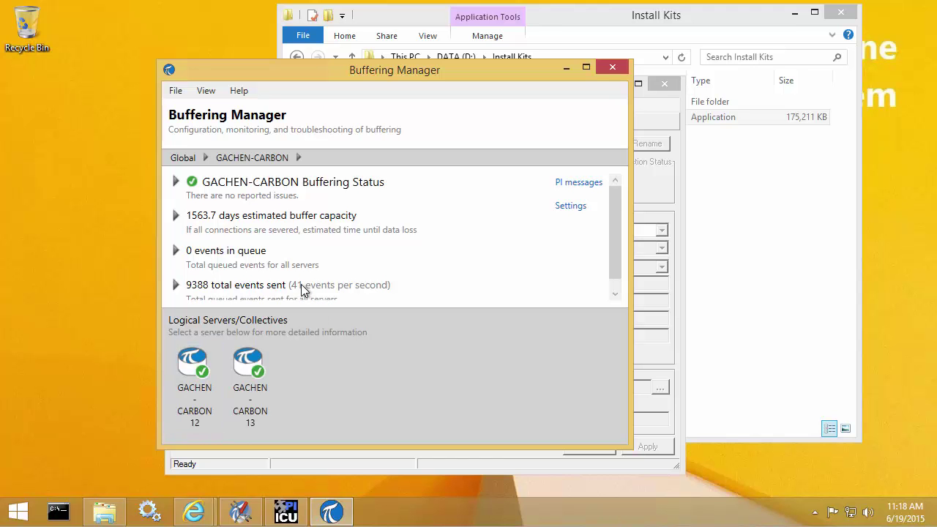
left_click_drag(612, 200, 615, 220)
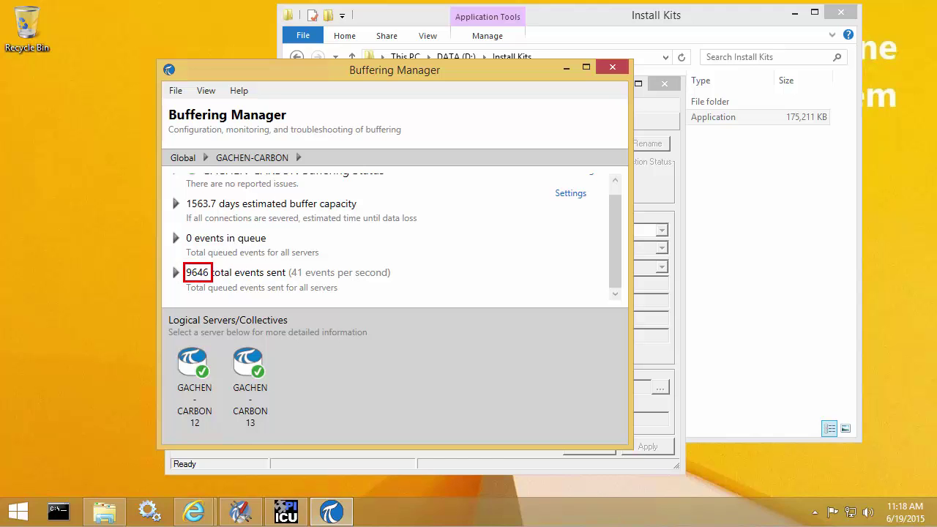
left_click(606, 314)
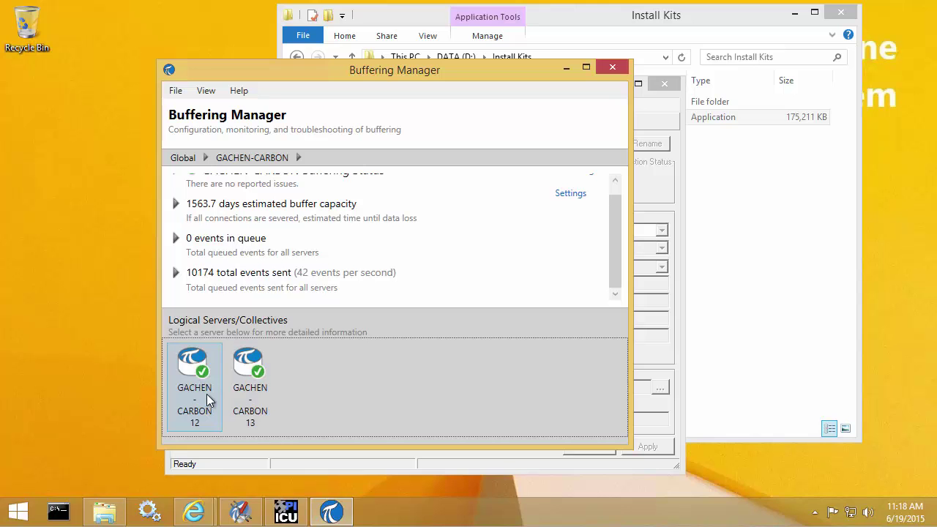
Step: Open GACHEN-CARBON12's status, highlight its 5327 total events sent, then return to Global
left_click(207, 395)
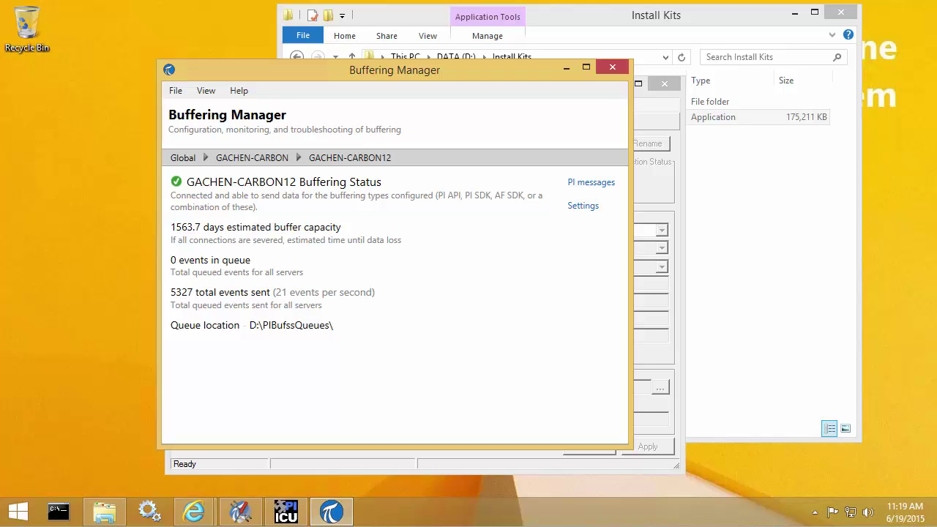
left_click_drag(169, 283, 196, 301)
key("Escape")
left_click(190, 160)
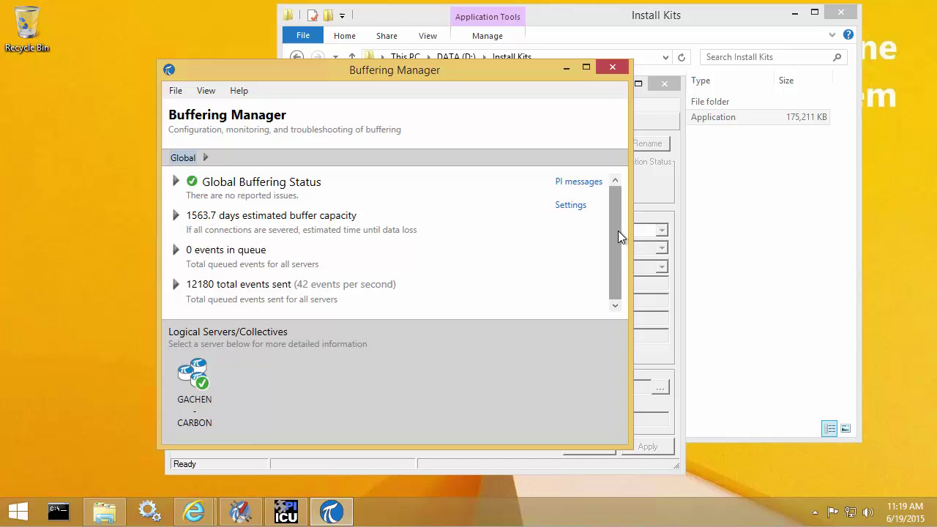
Step: Re-enter GACHEN-CARBON12 and confirm its queue location is D:\PIBufssQueues\
left_click(207, 366)
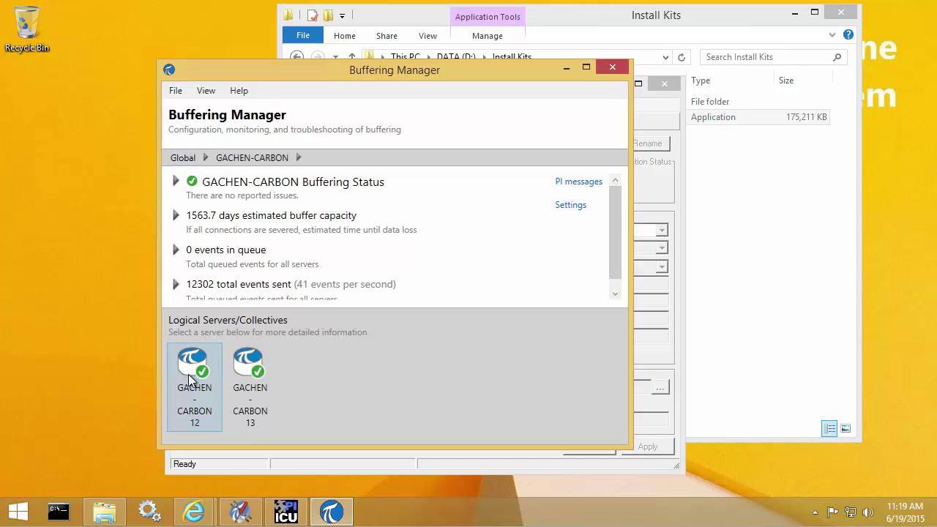
left_click(618, 291)
left_click(191, 377)
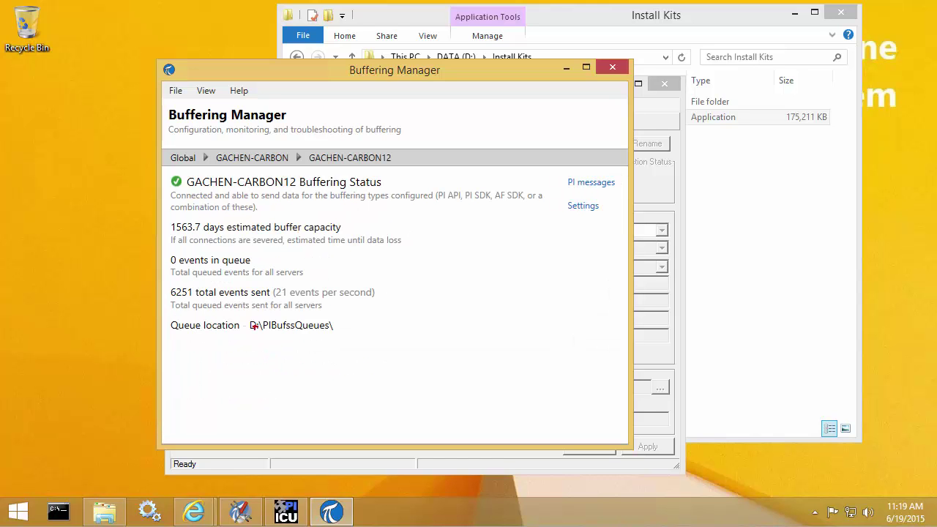
mouse_move(244, 315)
left_mouse_down()
mouse_move(325, 322)
mouse_move(347, 335)
left_mouse_up()
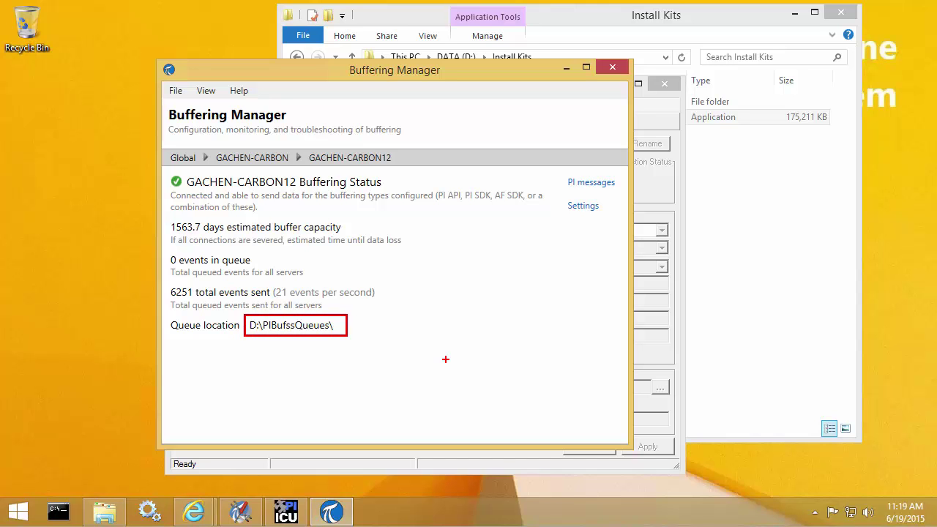
key("Escape")
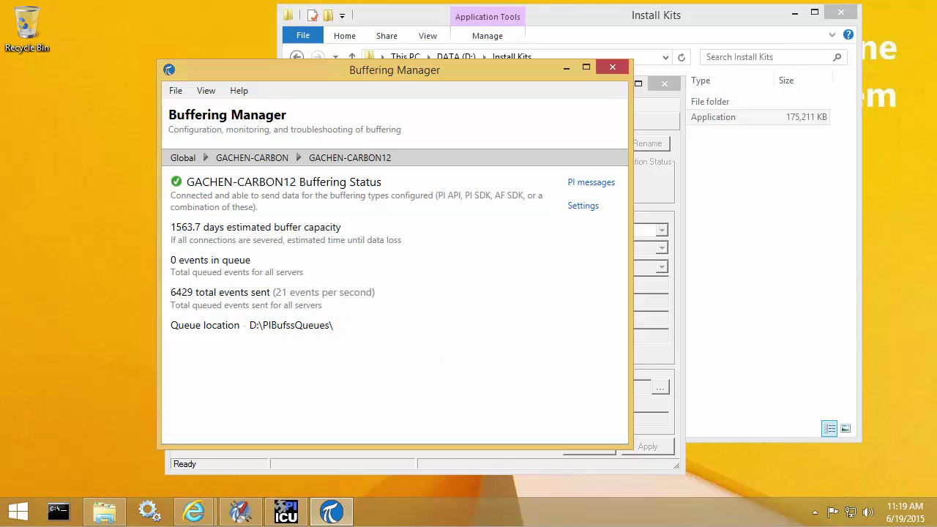
left_click(154, 510)
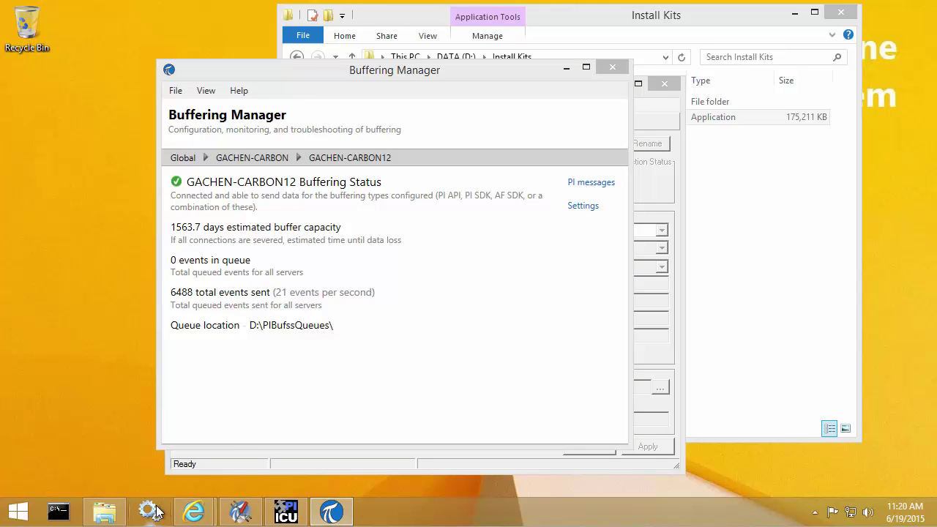
Step: Locate PI Buffer Subsystem in Services and verify Running, Automatic startup and its dedicated log-on account
left_click(410, 321)
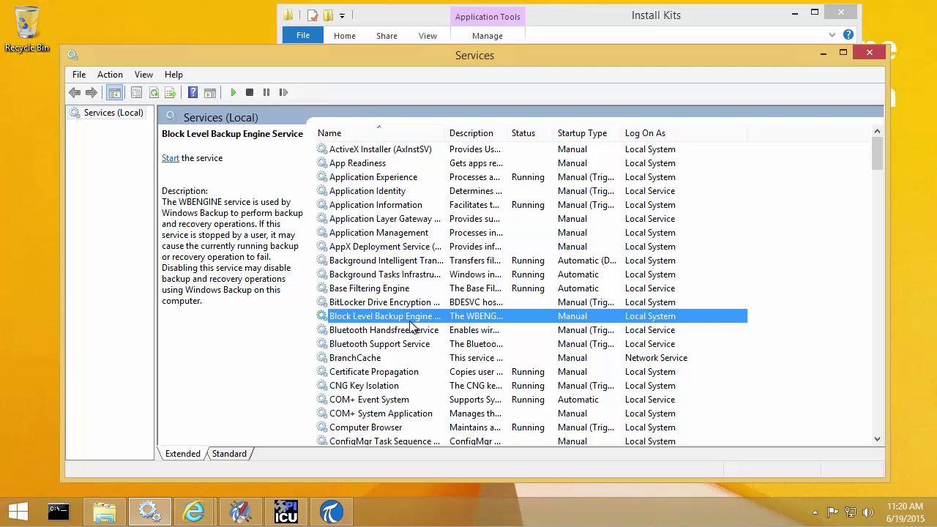
type("pi")
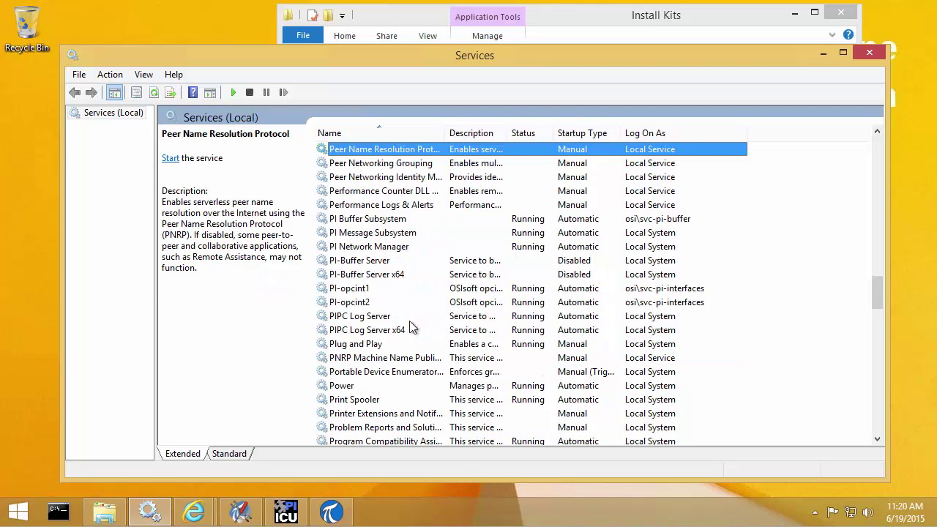
left_click(786, 231)
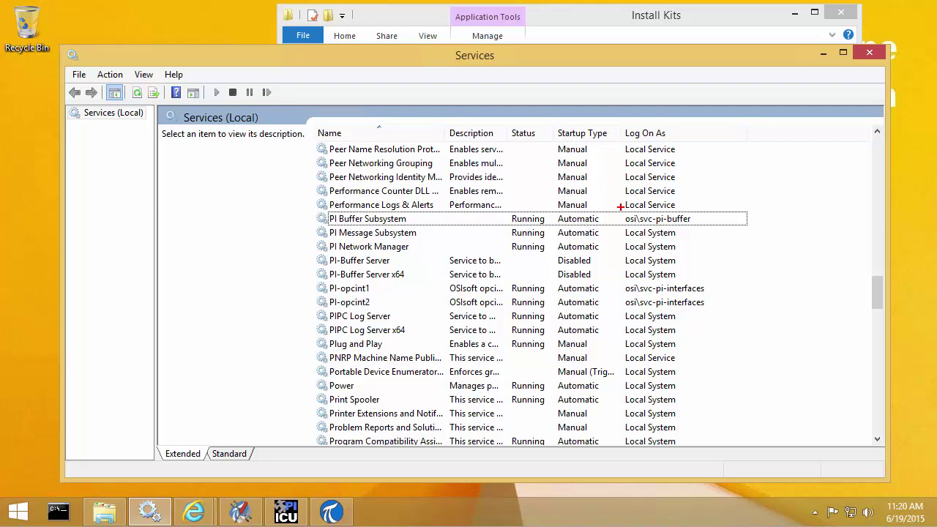
mouse_move(622, 213)
left_mouse_down()
mouse_move(679, 232)
mouse_move(700, 226)
left_mouse_up()
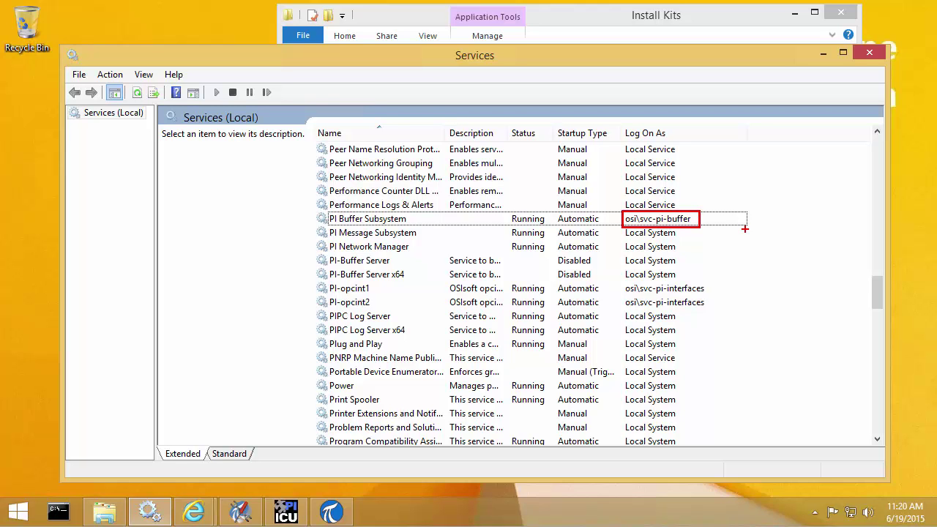
key("Escape")
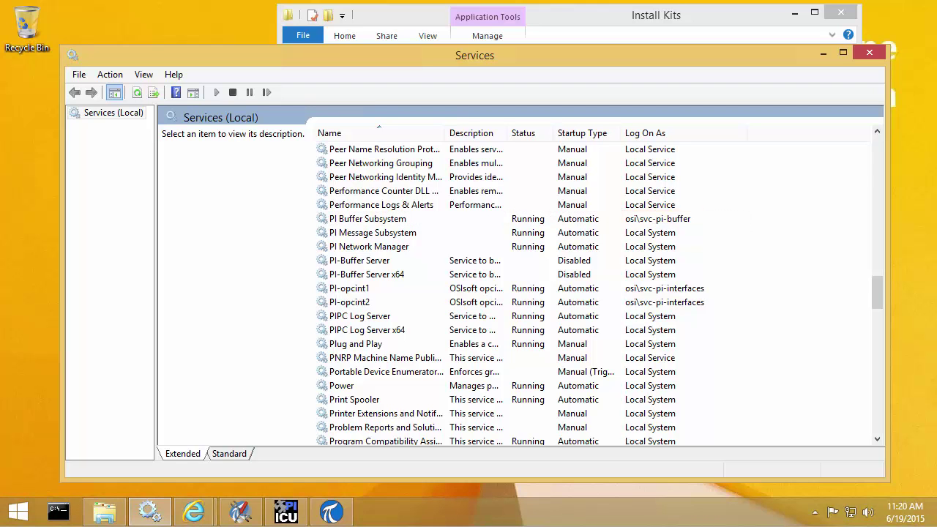